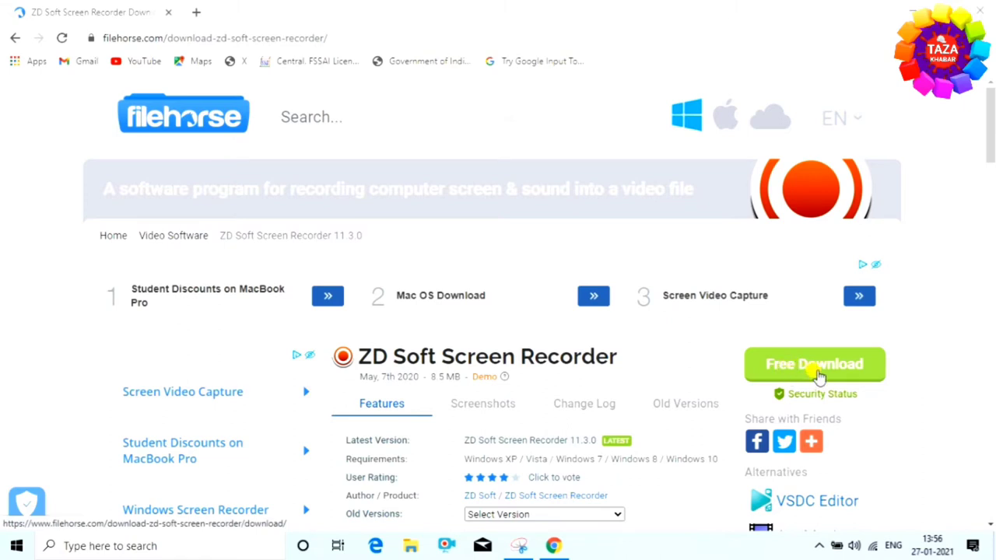
- Download the ZD Soft Screen Recorder 11.3.0 installer from its FileHorse page
left_click(819, 376)
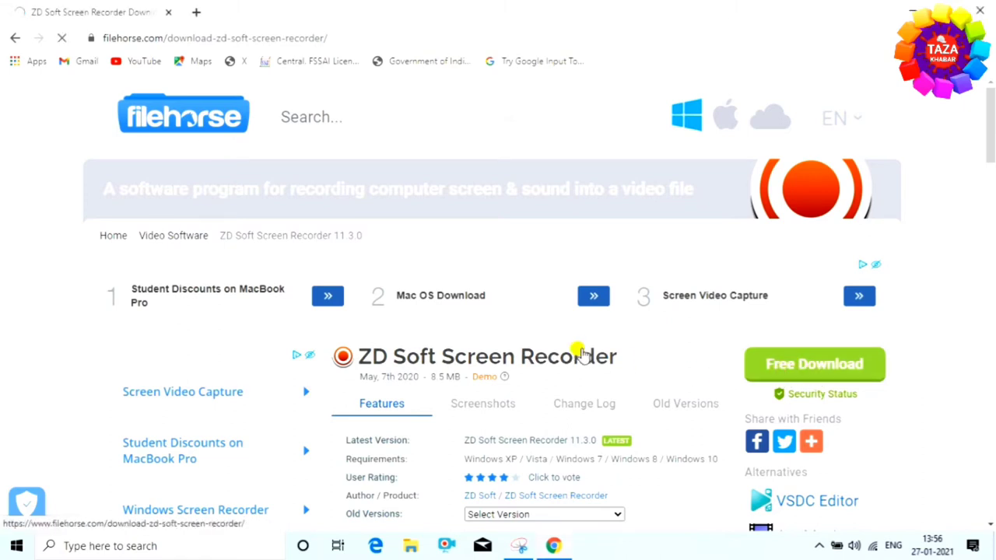
left_click(292, 347)
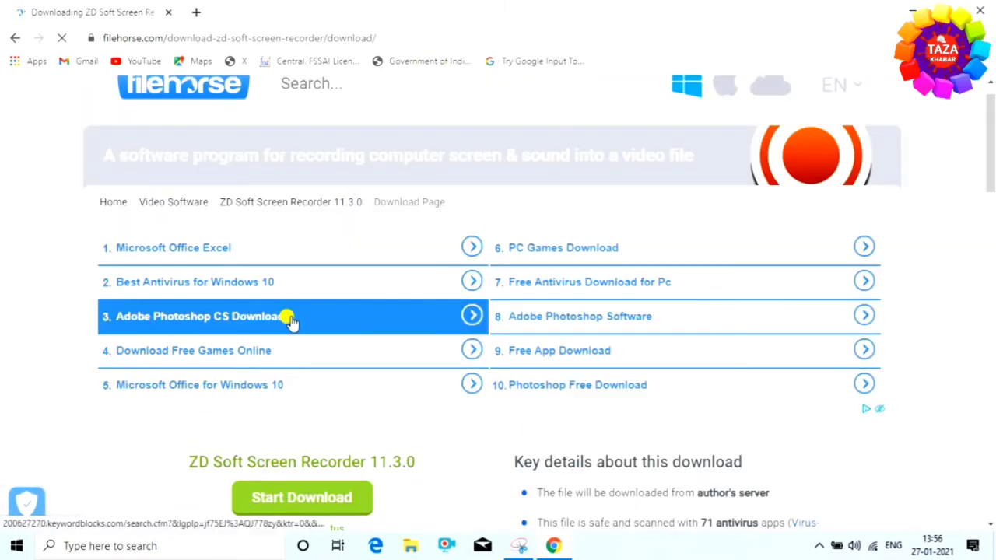
left_click(330, 359)
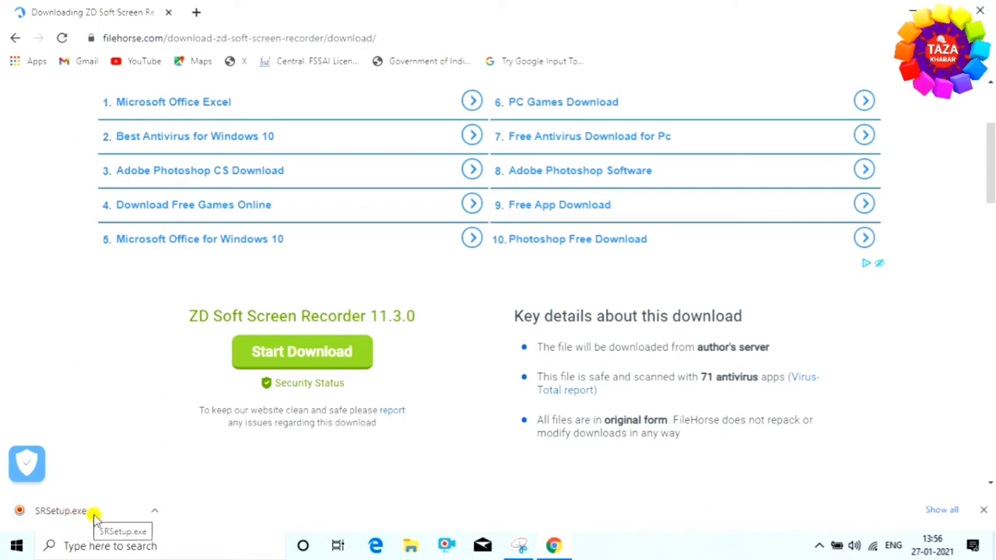
- Run the downloaded SRSetup.exe despite the SmartScreen prompt and accept the license agreement in the setup wizard
left_click(92, 515)
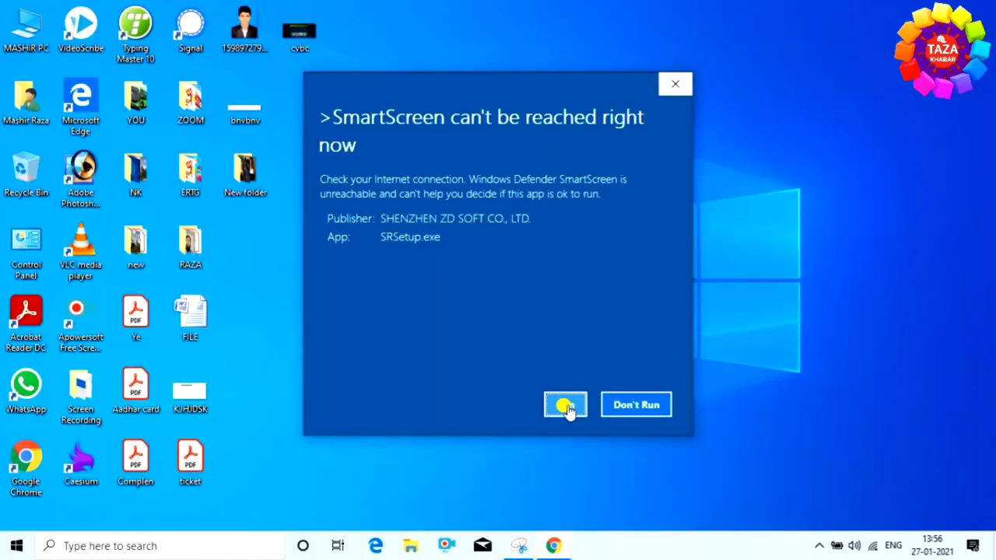
left_click(568, 405)
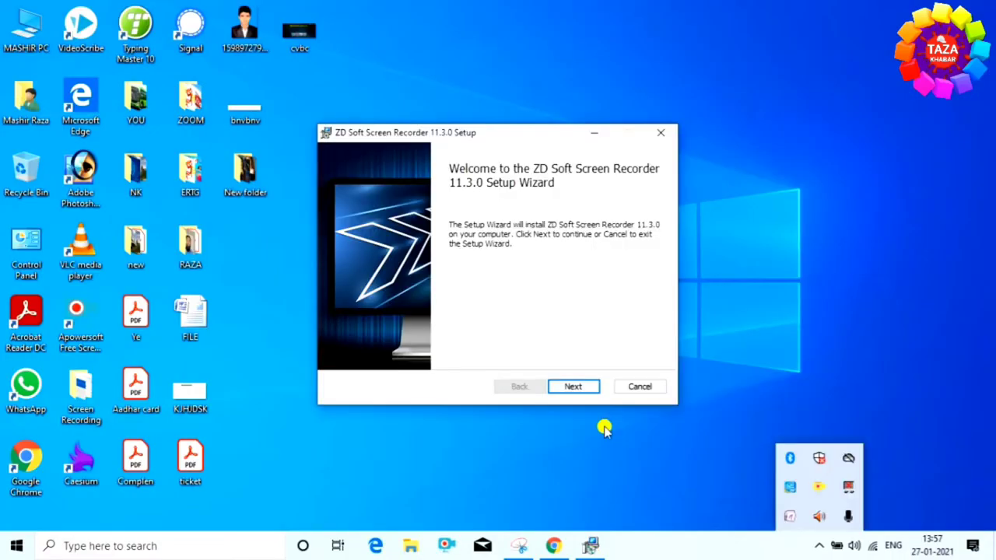
left_click(576, 388)
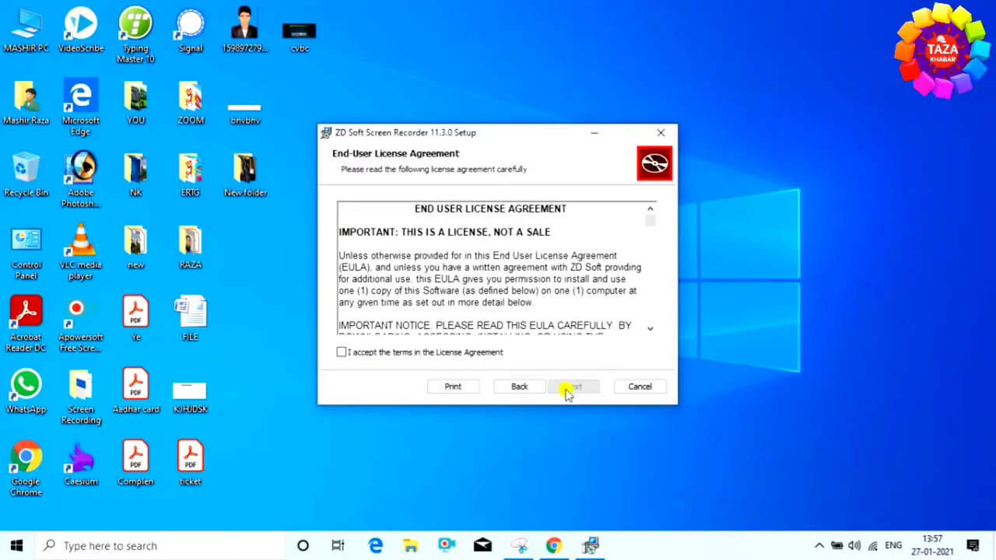
left_click(343, 354)
left_click(580, 387)
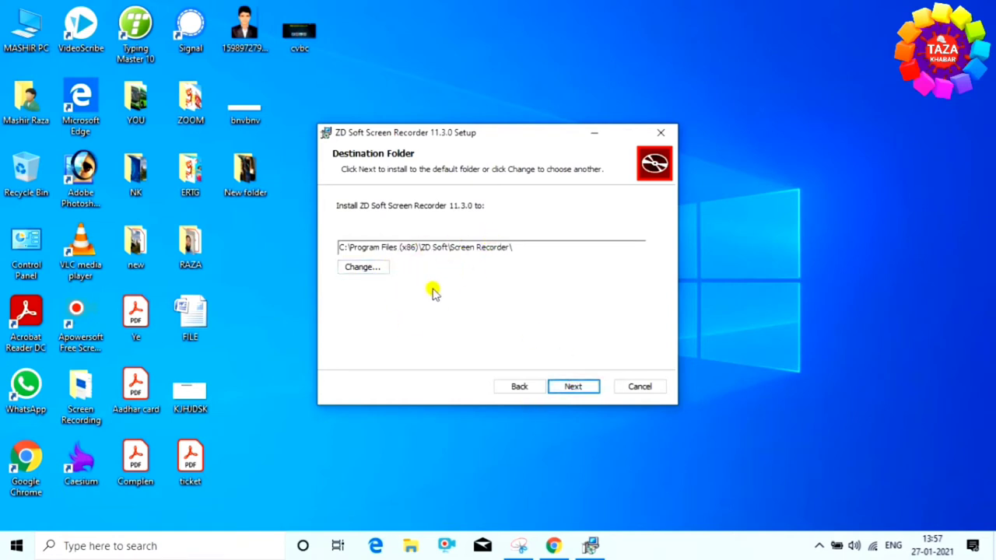
- Install the recorder to the default folder C:\Program Files (x86)\ZD Soft\Screen Recorder\ and finish the setup wizard
left_click(372, 268)
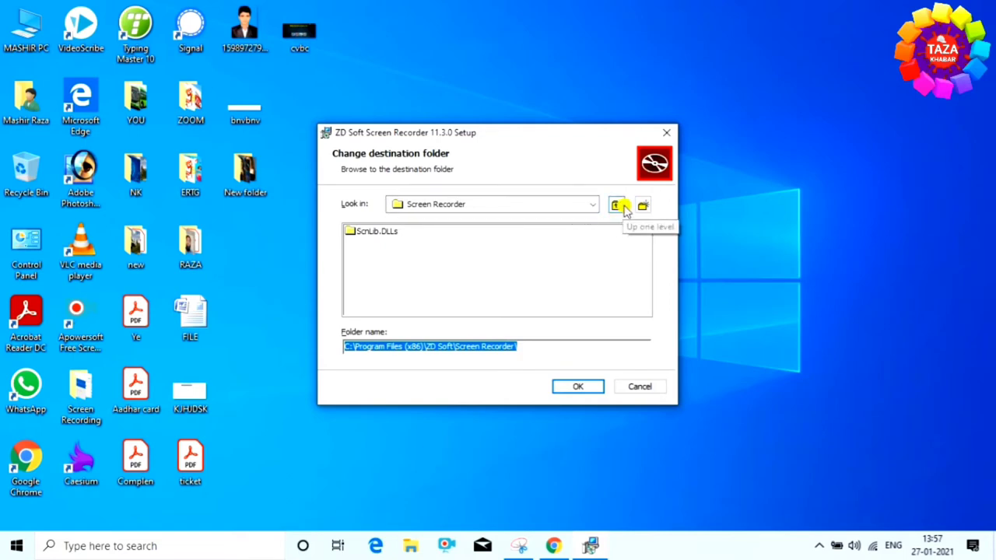
left_click(642, 387)
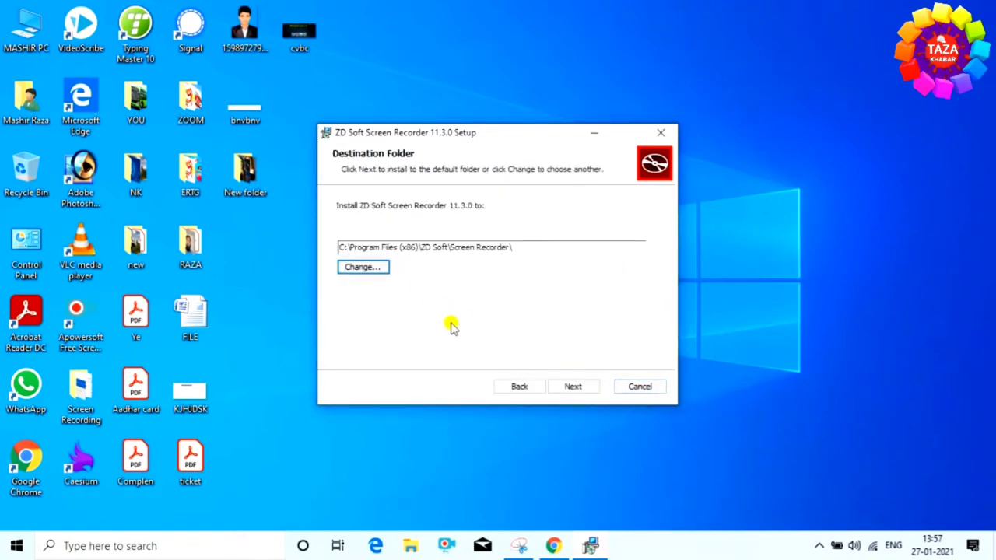
left_click(579, 386)
left_click(561, 385)
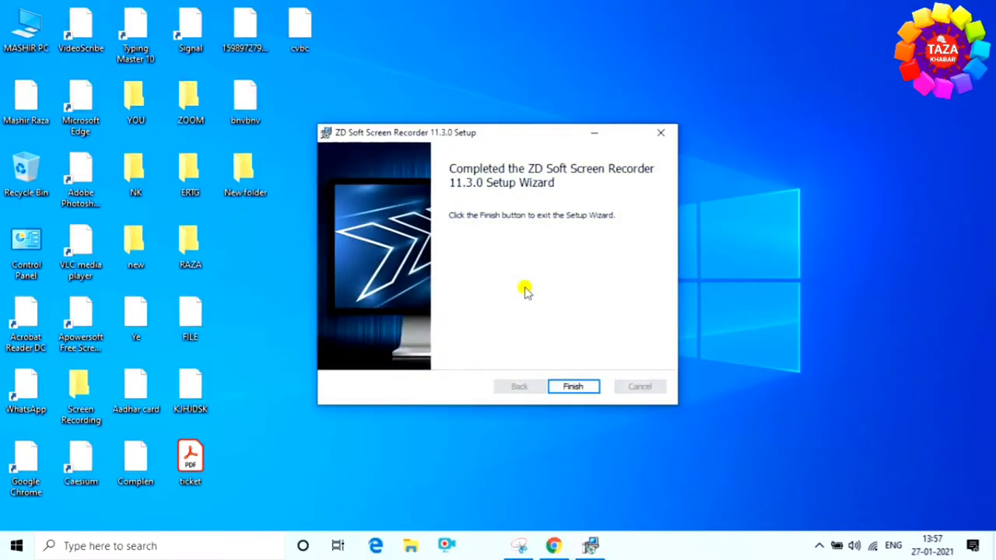
left_click(572, 387)
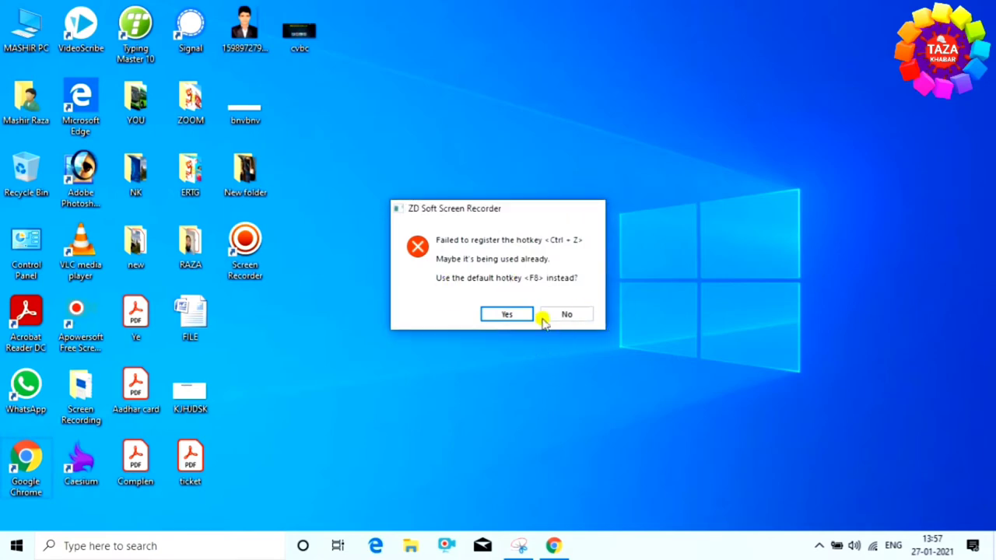
- Accept the default F8 hotkey and choose the Create How-to Video mode with the entire desktop as capture area
left_click(518, 315)
left_click(518, 315)
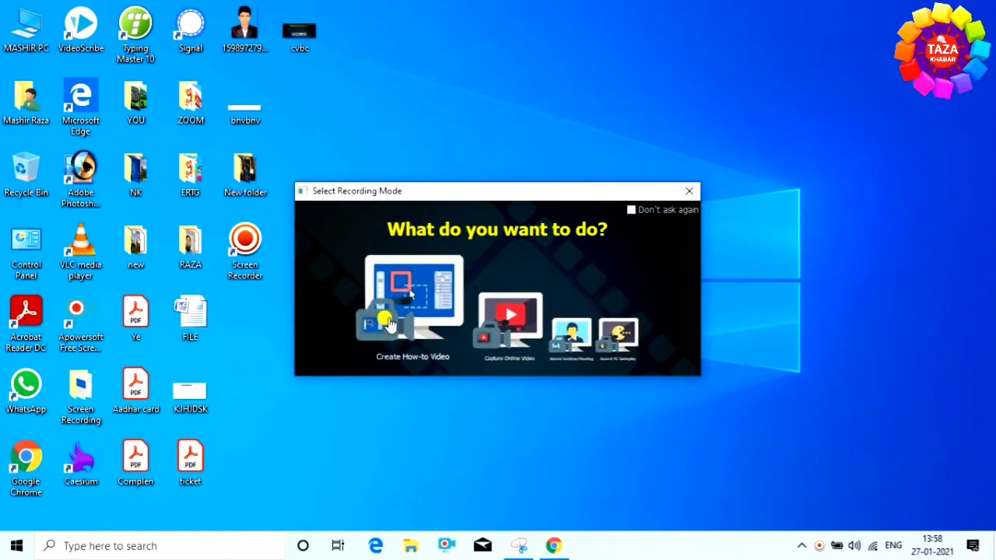
left_click(398, 315)
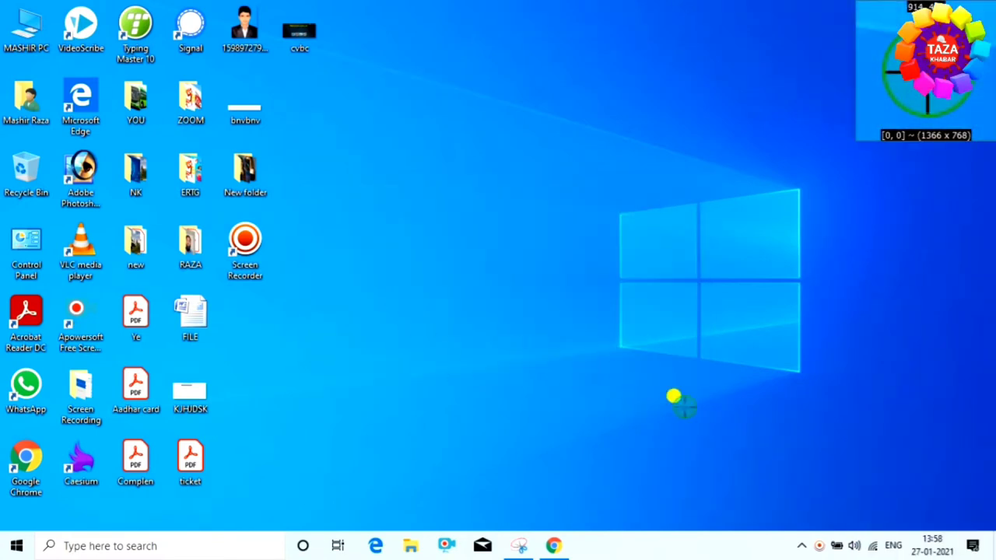
left_click(572, 376)
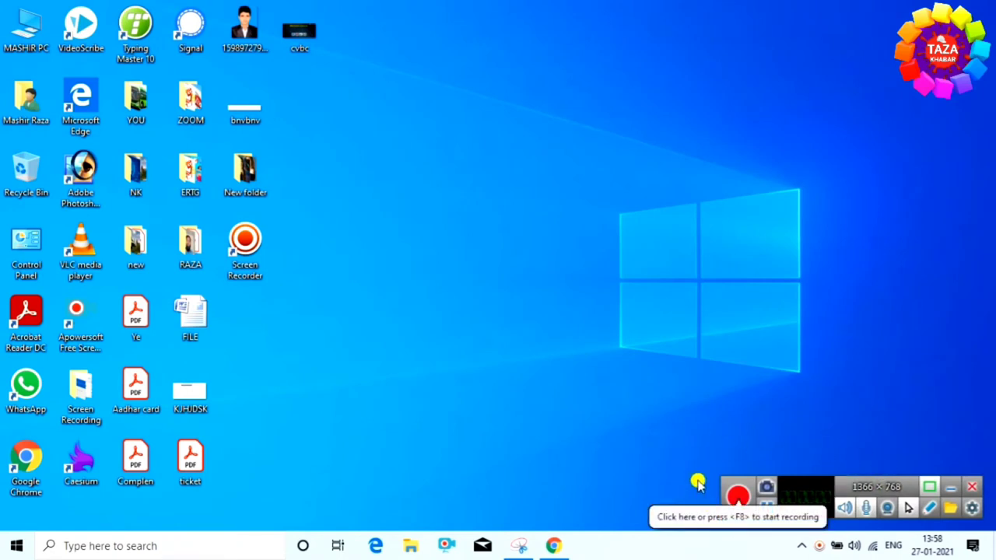
- Toggle the recorder's microphone capture off and back on
left_click(736, 497)
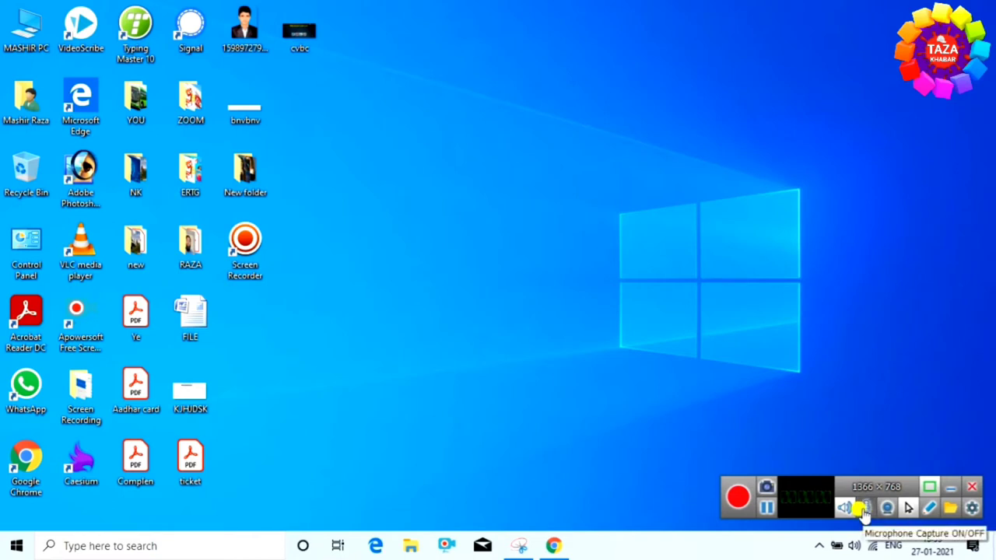
left_click(865, 510)
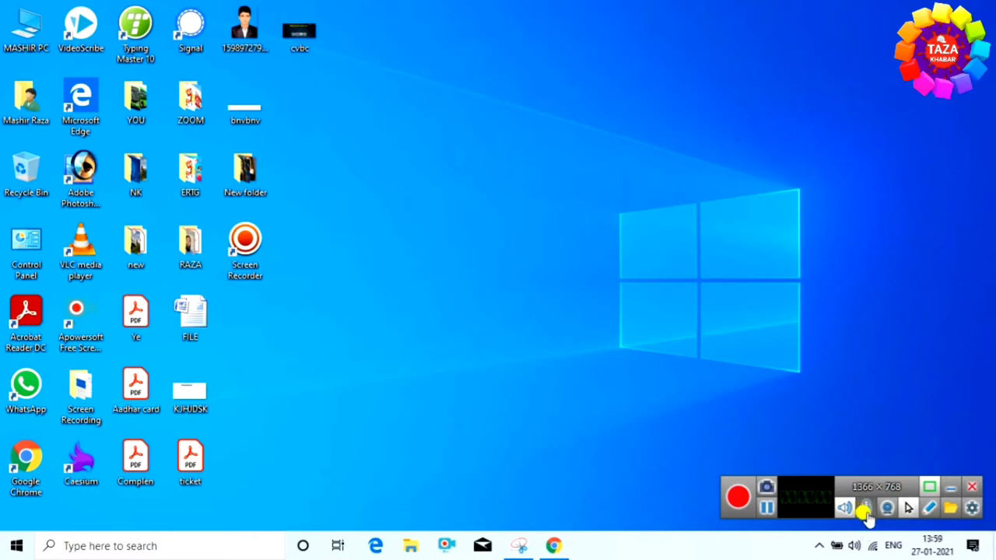
left_click(865, 510)
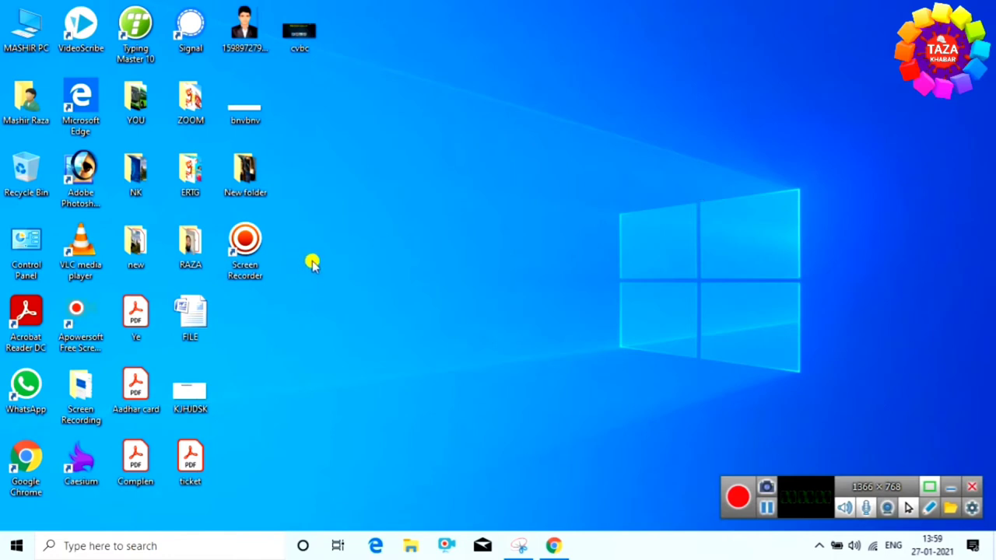
- Set the capture region to the 1280 x 720 (720p, 16:9) dimension preset
left_click(868, 486)
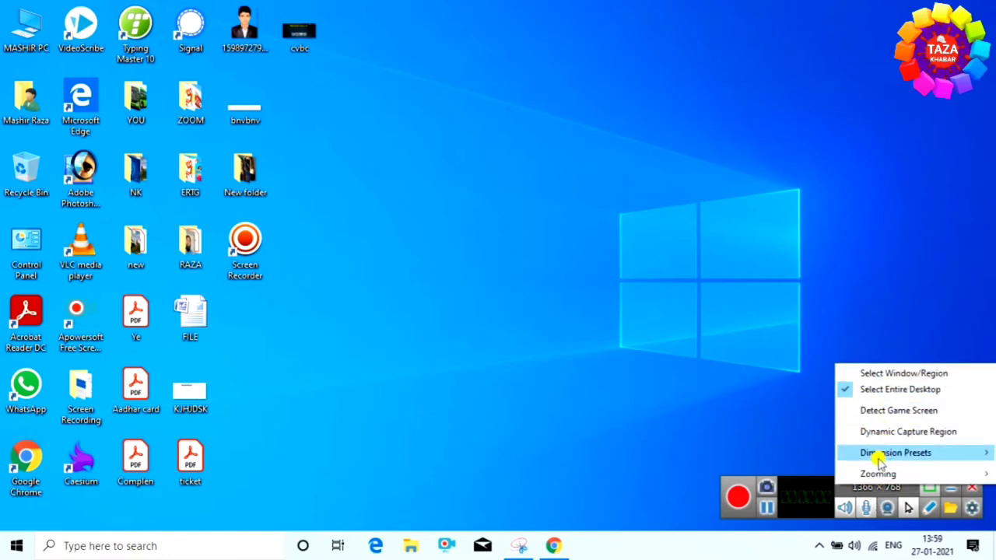
mouse_move(877, 458)
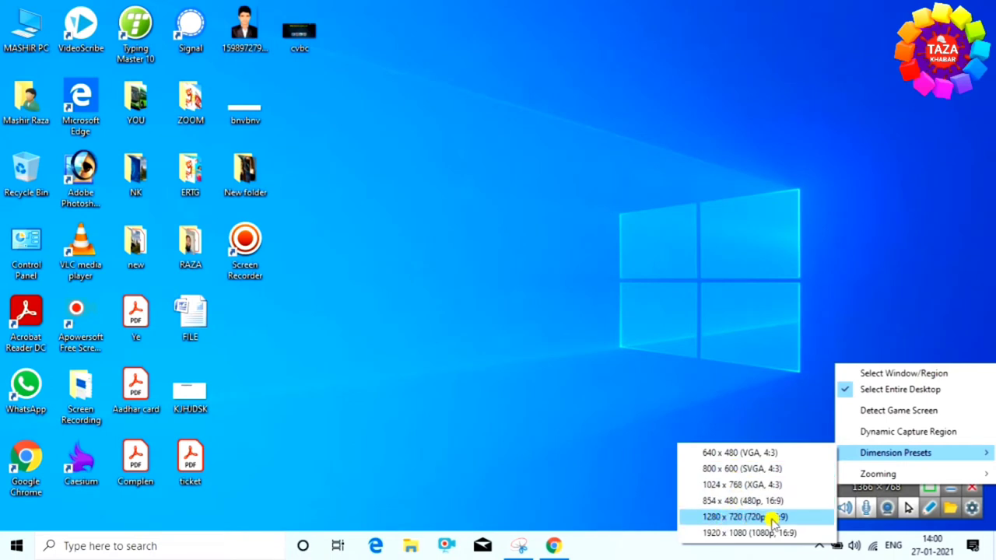
left_click(722, 518)
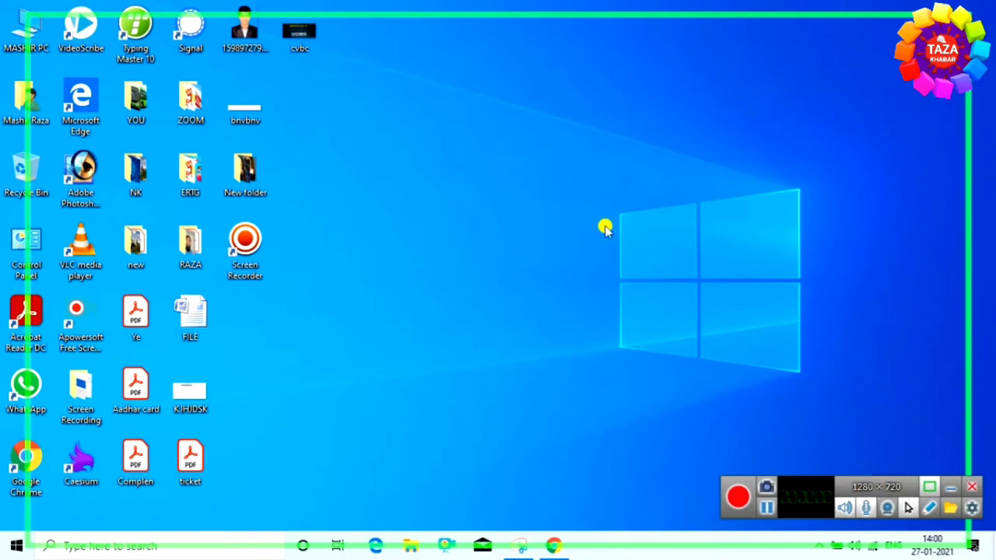
- Switch the capture region to the 1920 x 1080 (1080p, 16:9) dimension preset
left_click(877, 487)
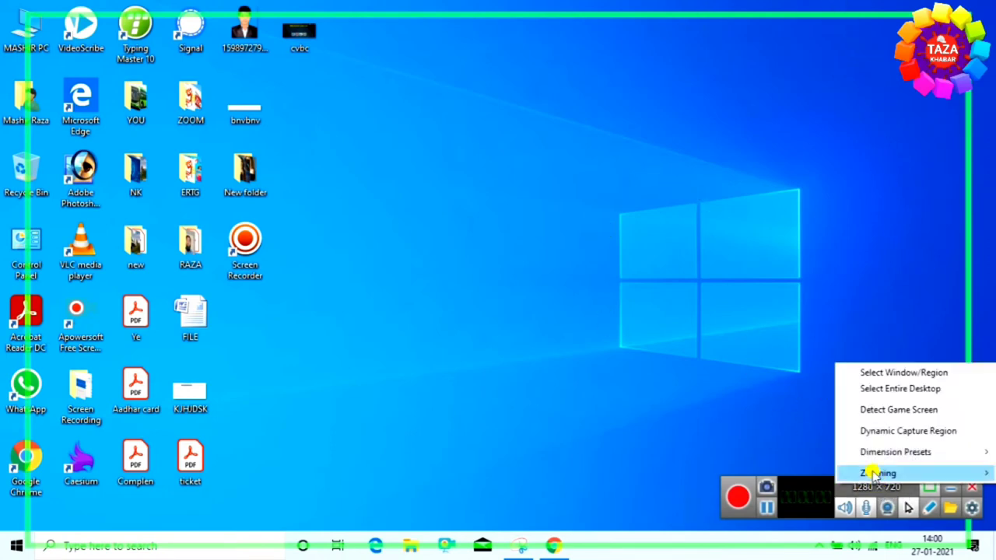
mouse_move(881, 458)
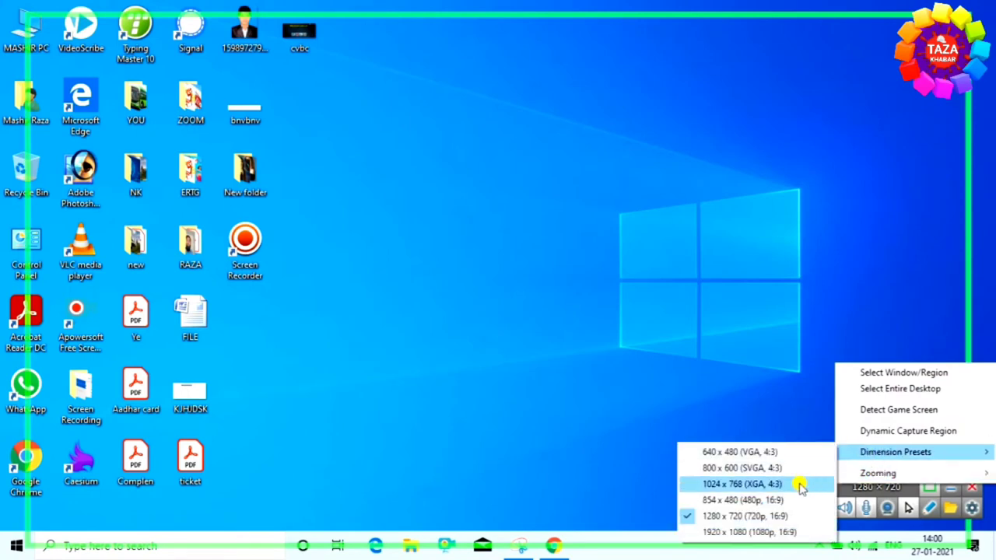
left_click(778, 531)
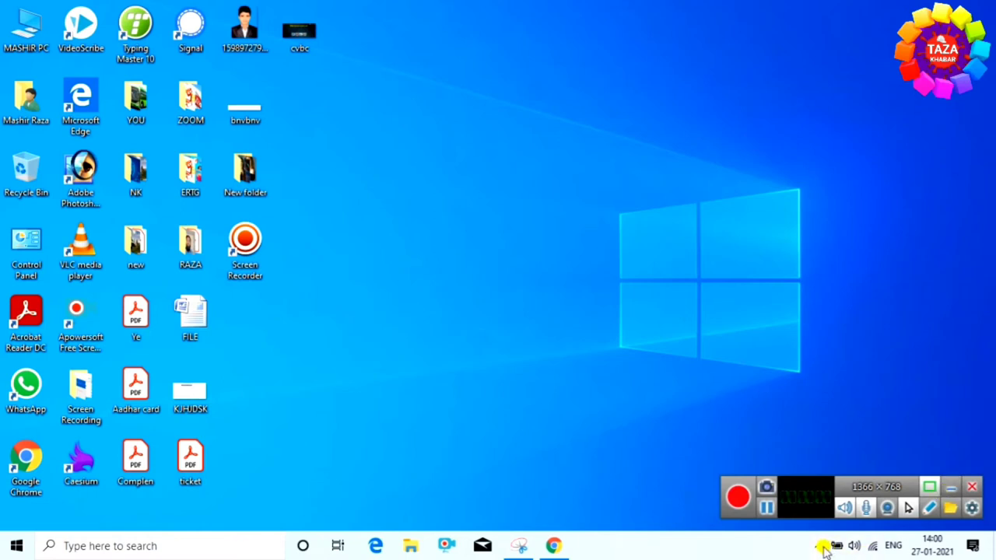
- Minimize the recorder to the system tray and restore it on the desktop
left_click(948, 490)
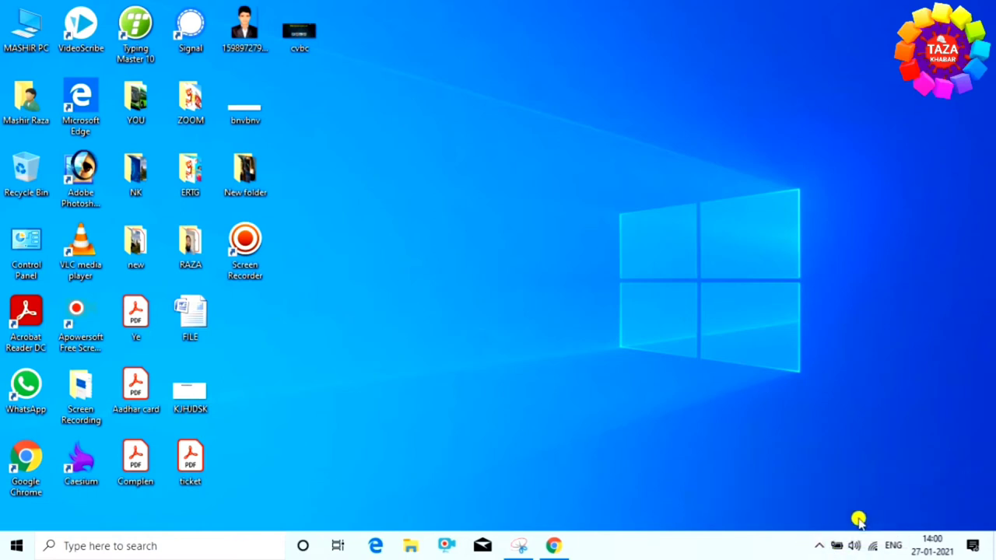
left_click(821, 547)
left_click(805, 516)
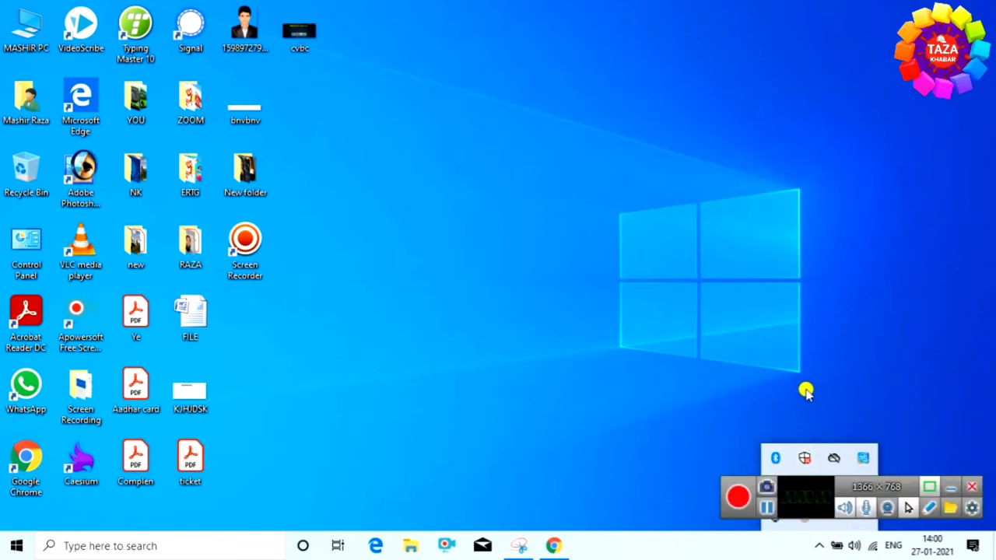
left_click(931, 433)
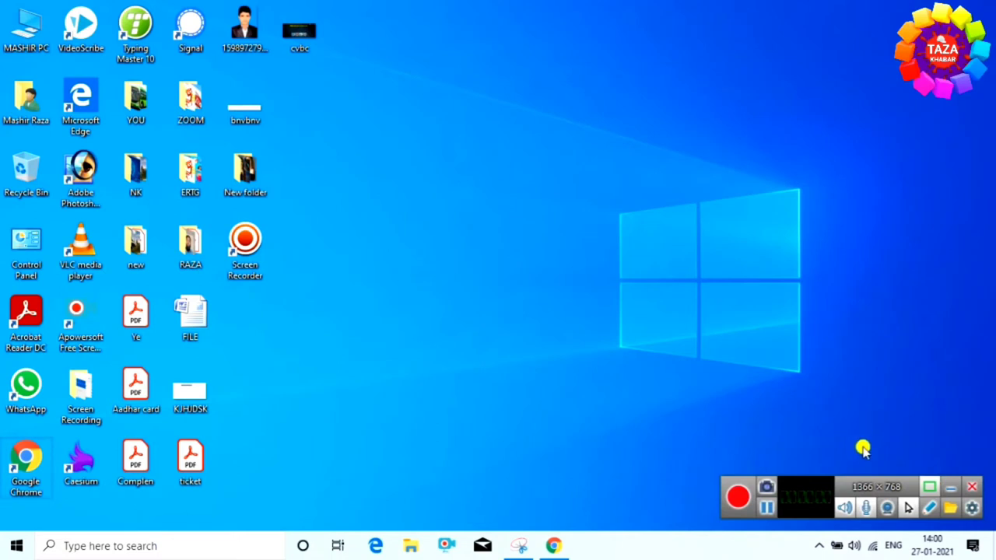
- Open the recorder's general settings and choose Rec.mp4 as the video's save name
left_click(970, 510)
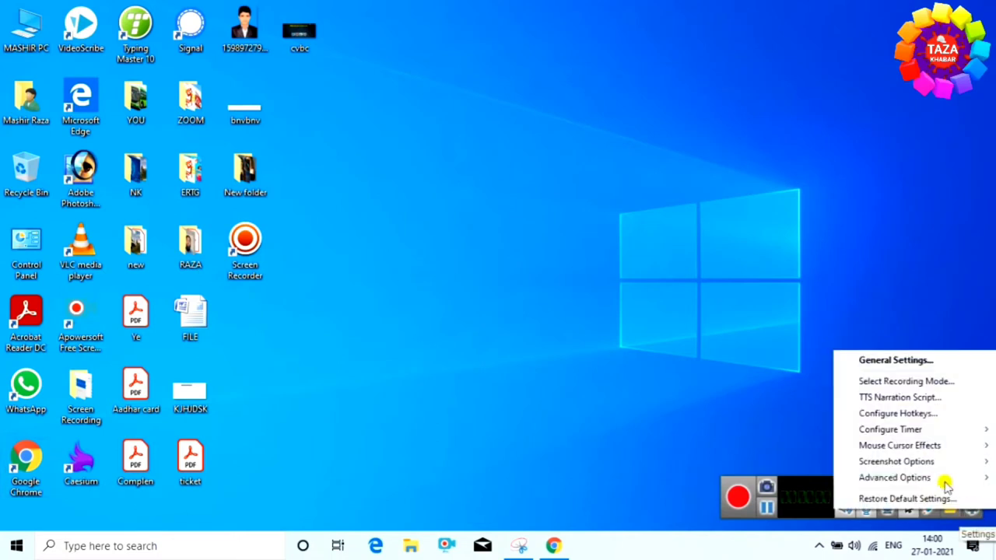
left_click(912, 362)
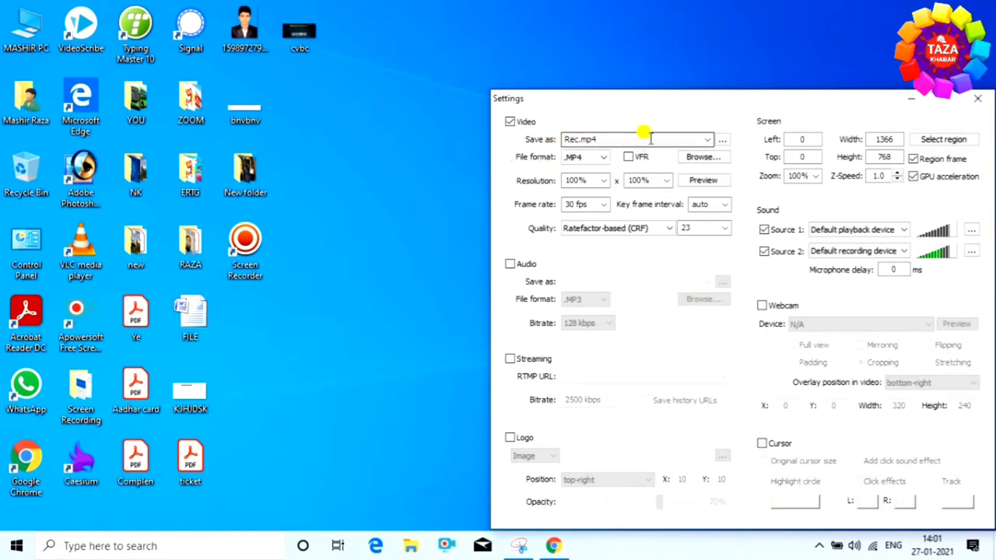
left_click(704, 141)
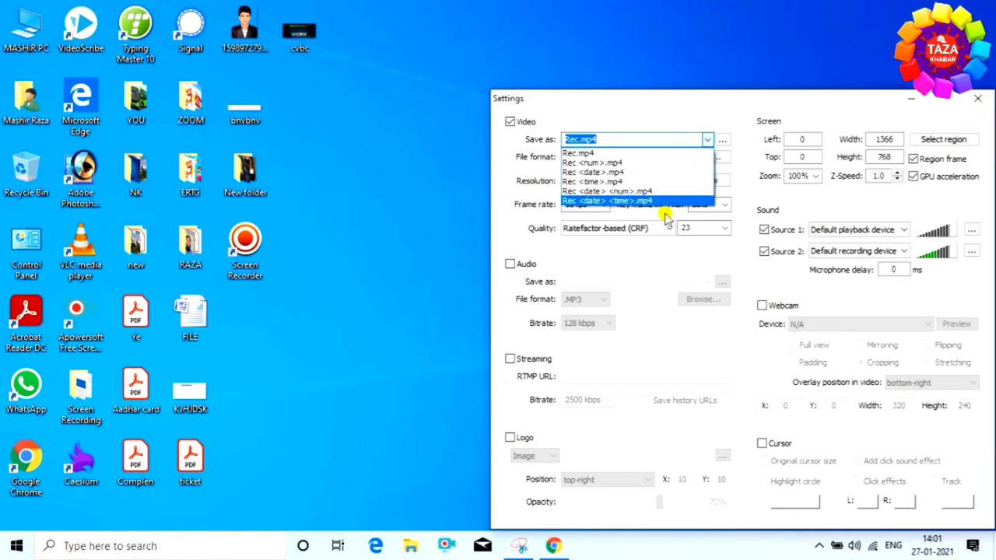
left_click(614, 153)
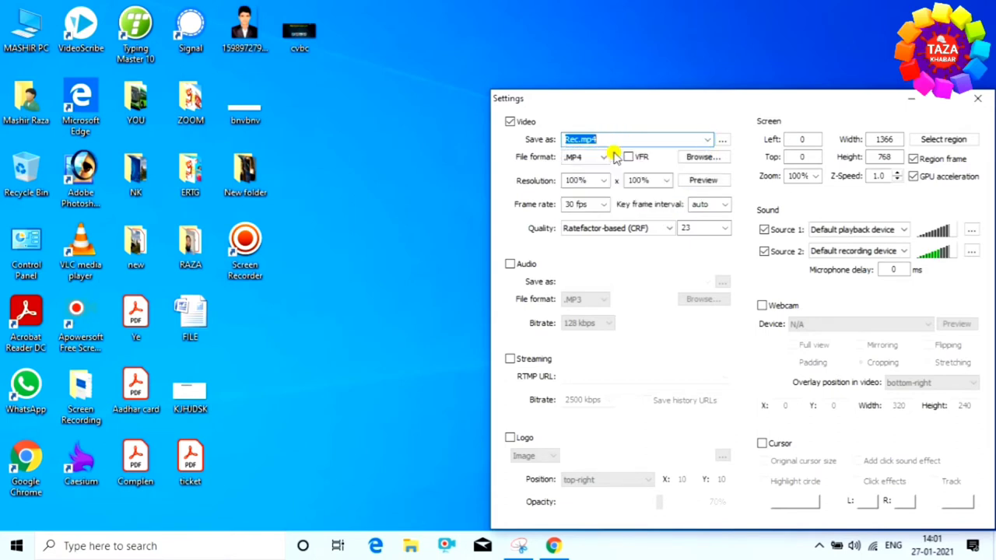
- Choose .MP4 as the file format for recorded videos
left_click(606, 158)
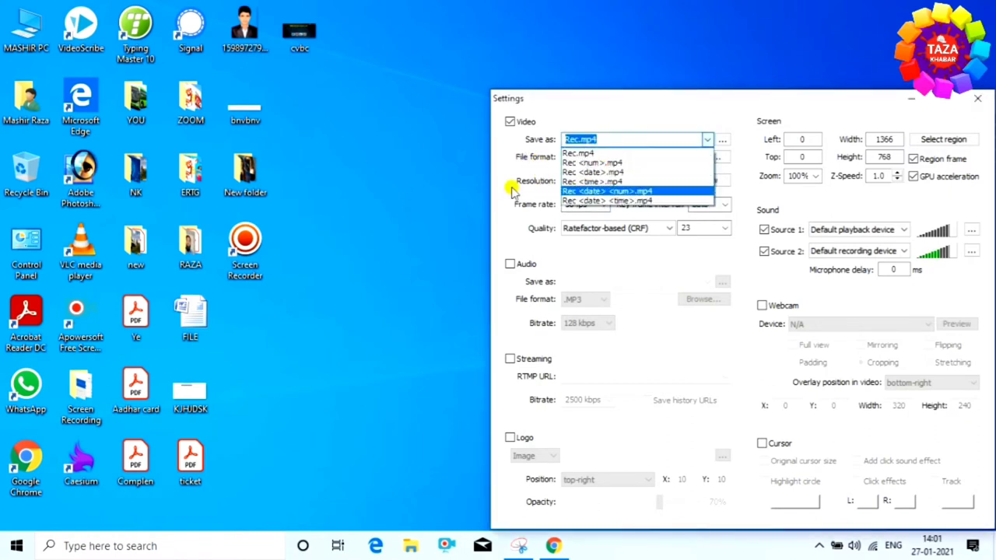
left_click(604, 159)
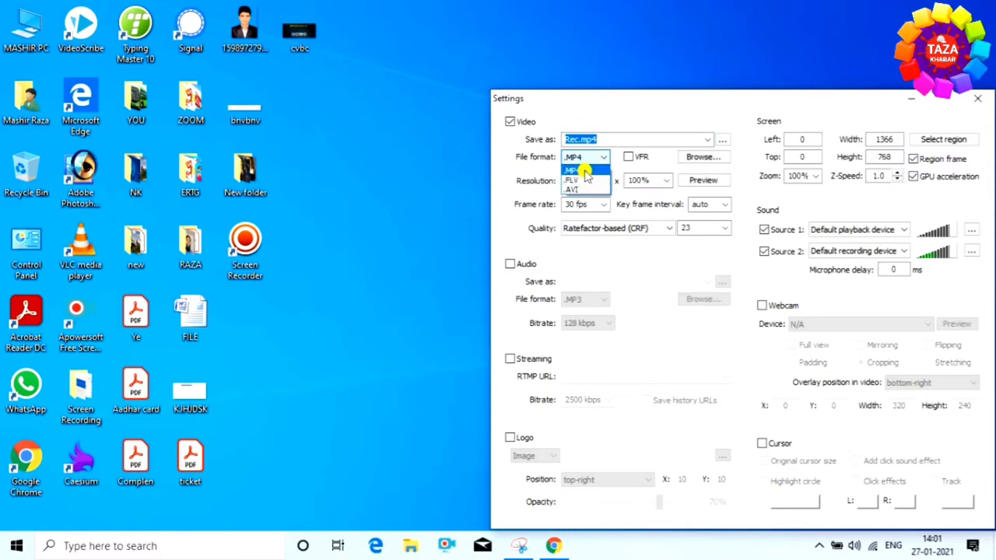
left_click(585, 171)
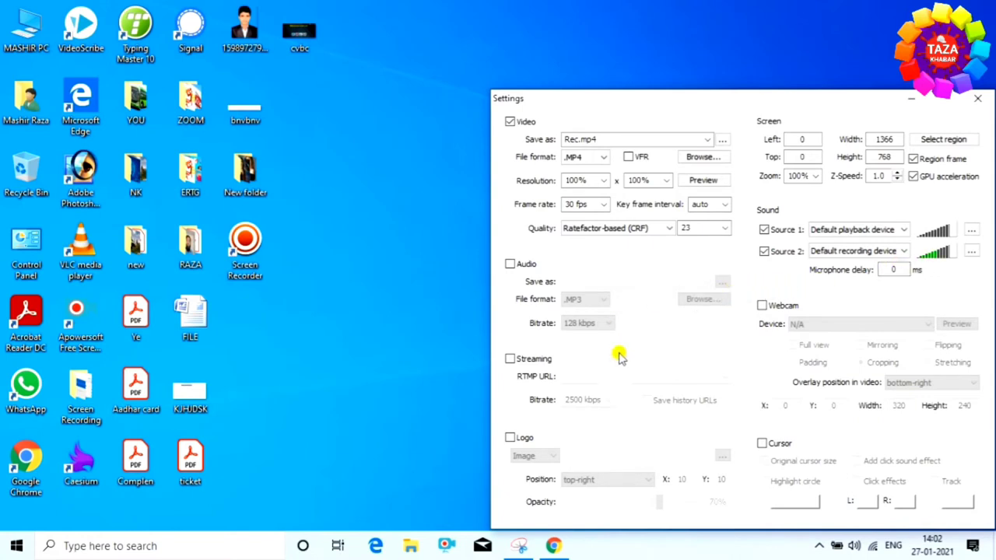
left_click(510, 438)
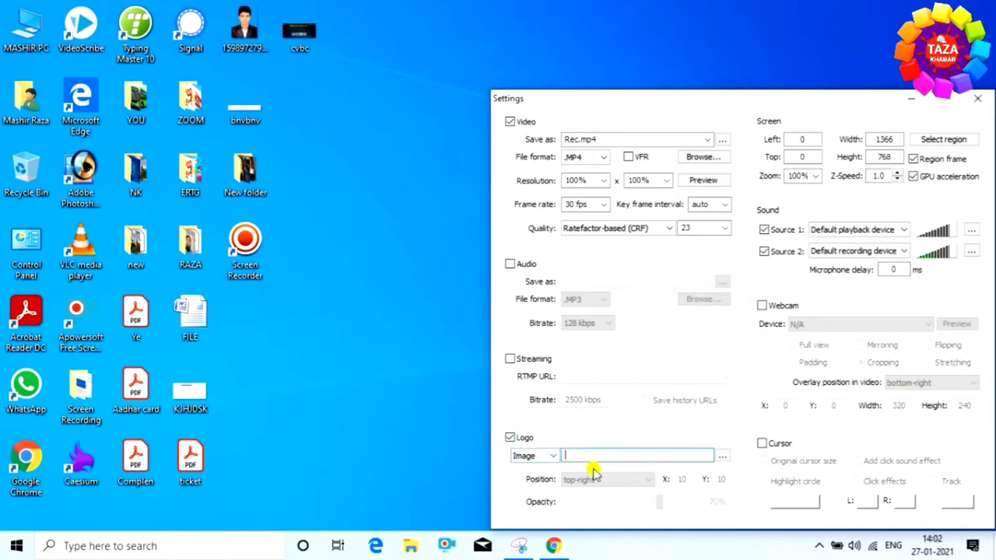
left_click(723, 457)
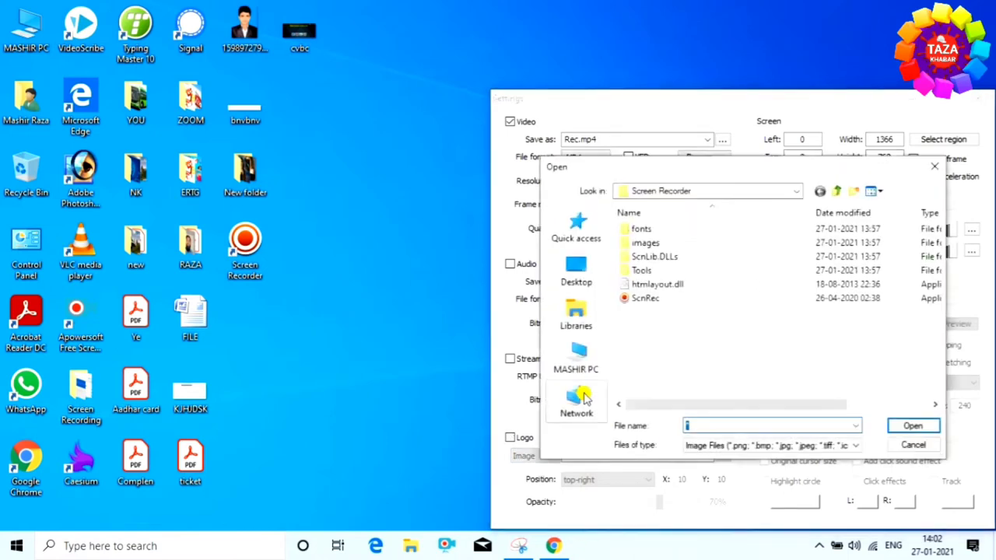
left_click(934, 167)
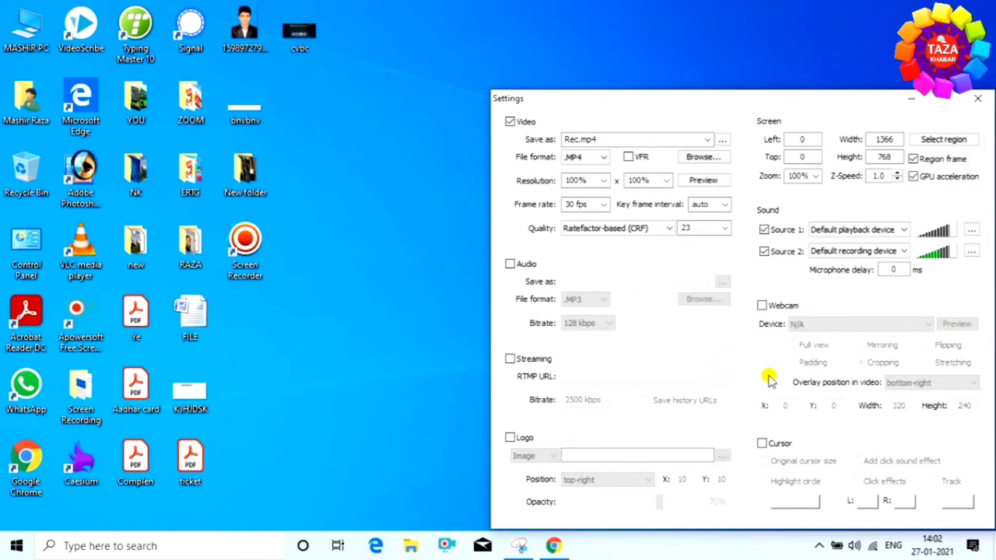
- Enable cursor capture with a highlight circle and set the circle's colour to red
left_click(763, 444)
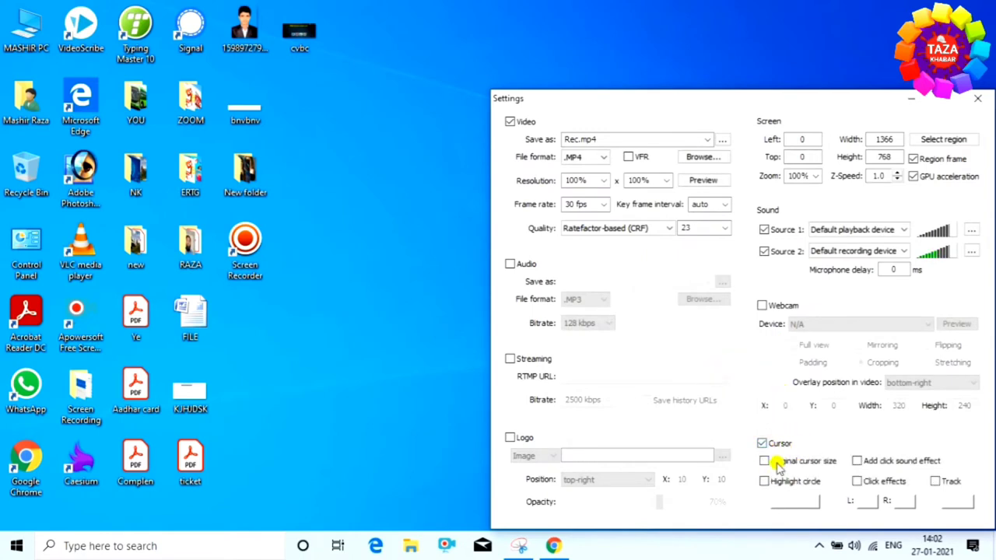
key("Return")
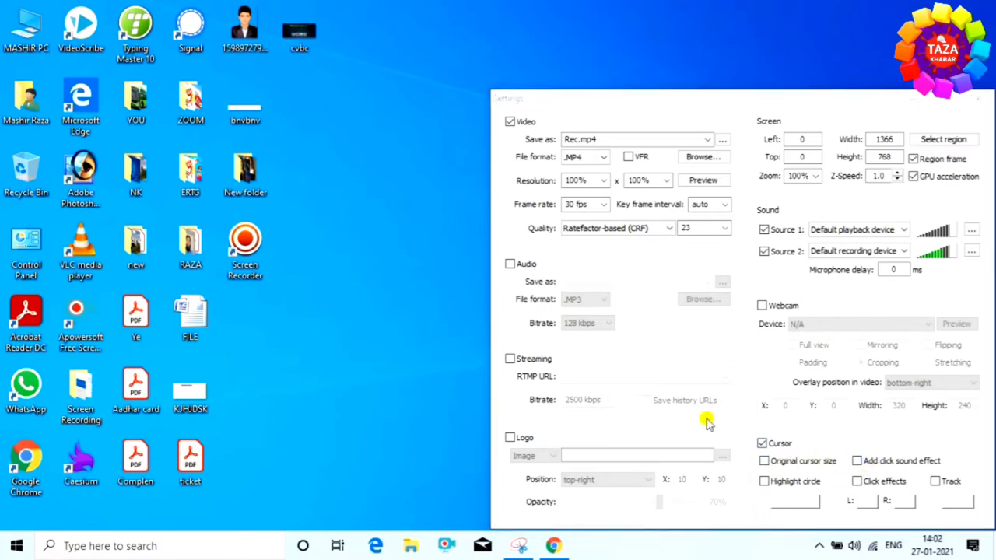
left_click(765, 482)
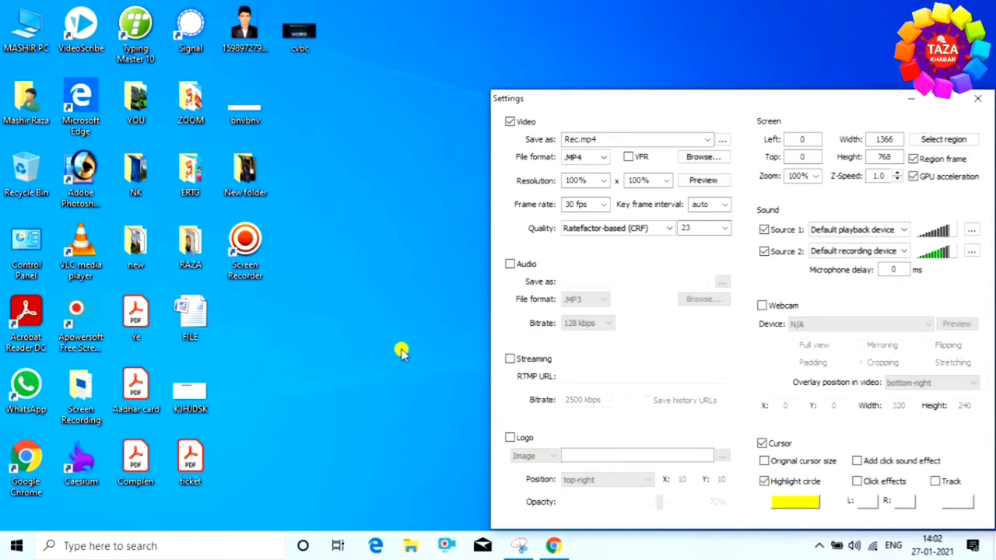
left_click(793, 504)
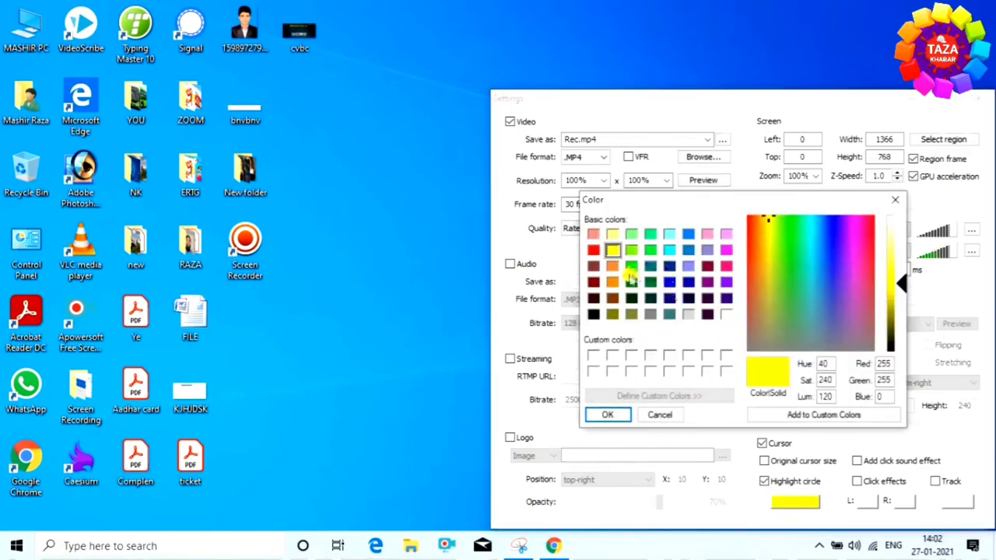
left_click(593, 250)
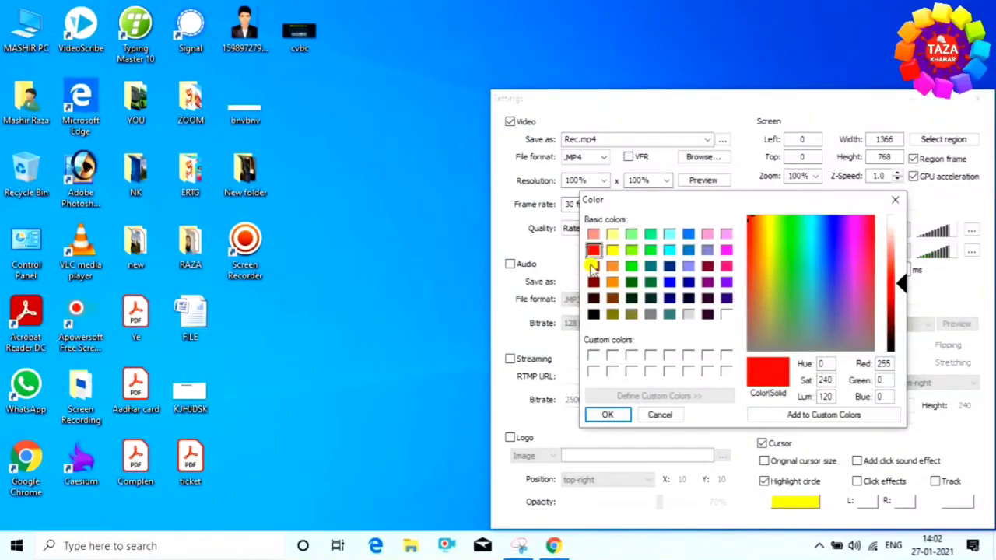
left_click(606, 414)
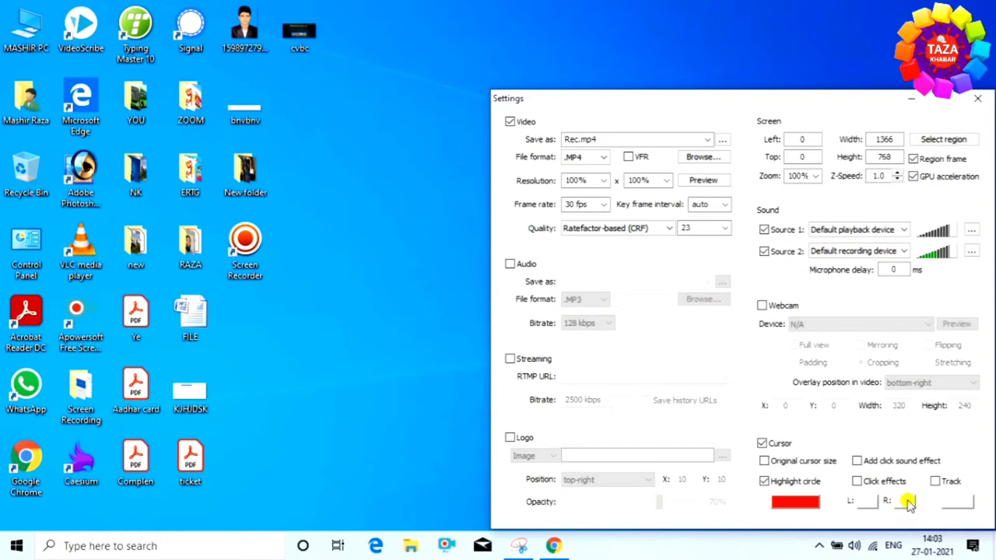
- Enable cursor click effects and set the left-click colour to yellow and the right-click colour to pink
left_click(857, 482)
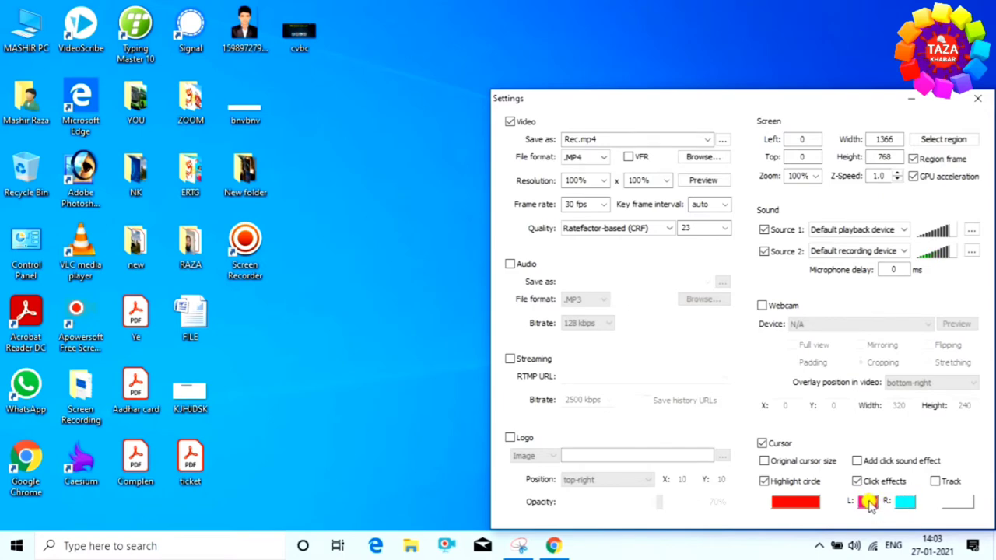
left_click(868, 501)
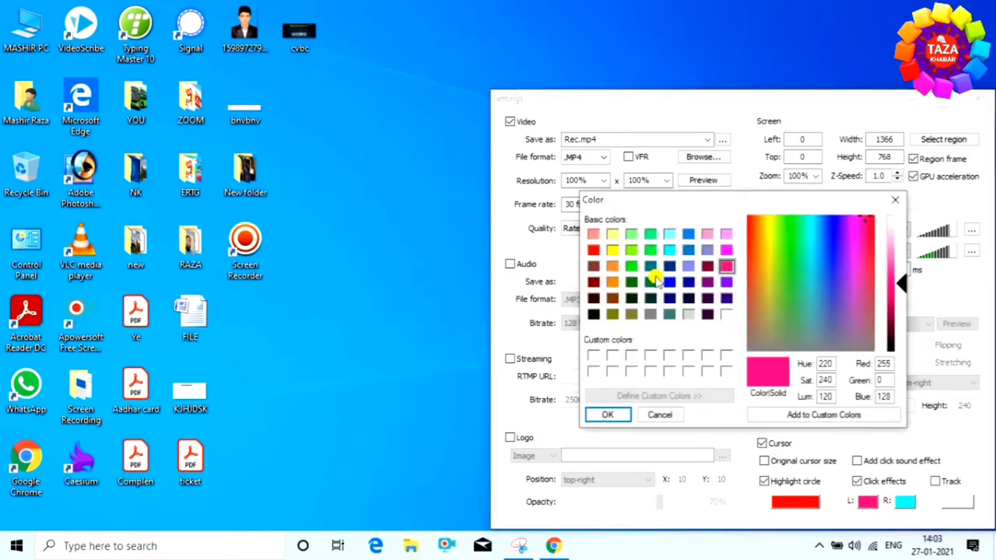
left_click(614, 250)
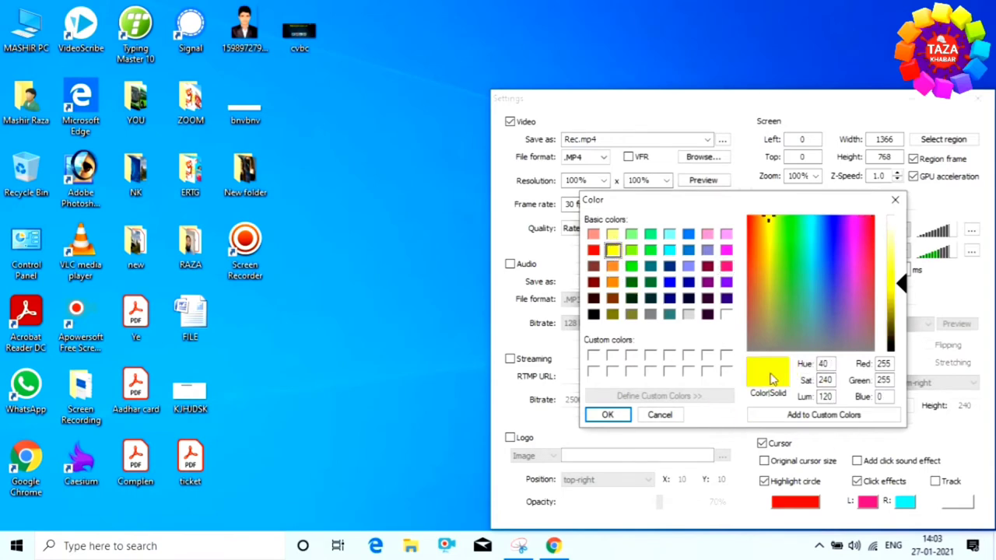
left_click(606, 415)
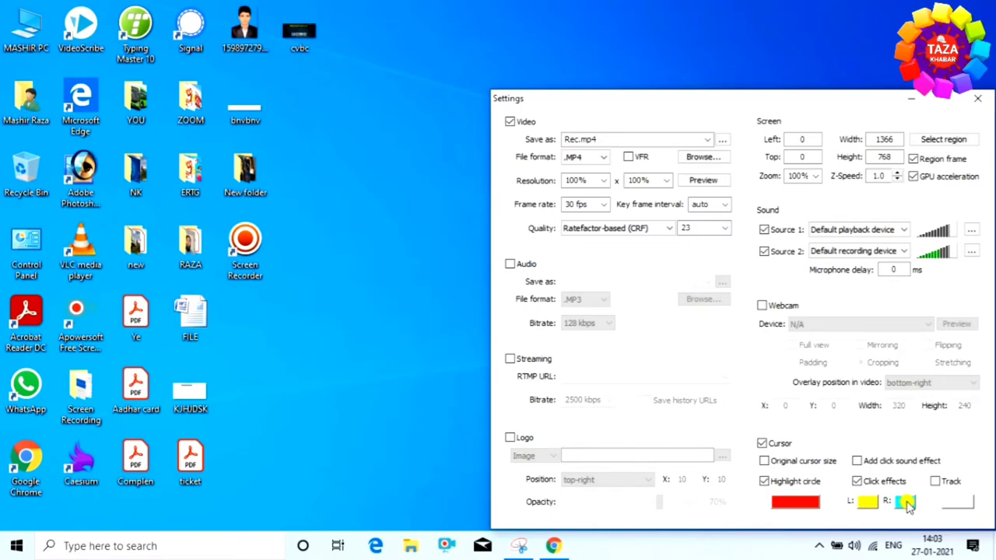
left_click(907, 503)
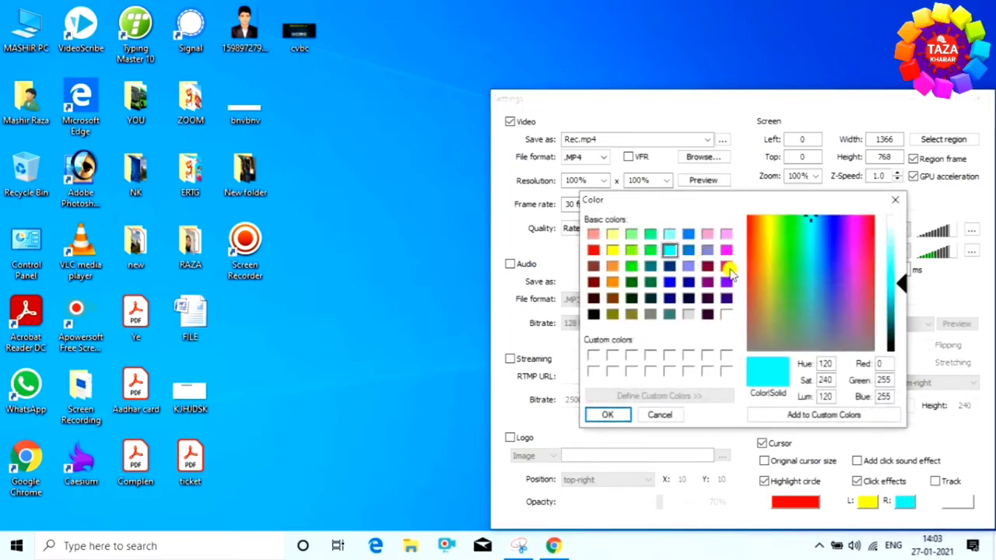
left_click(725, 266)
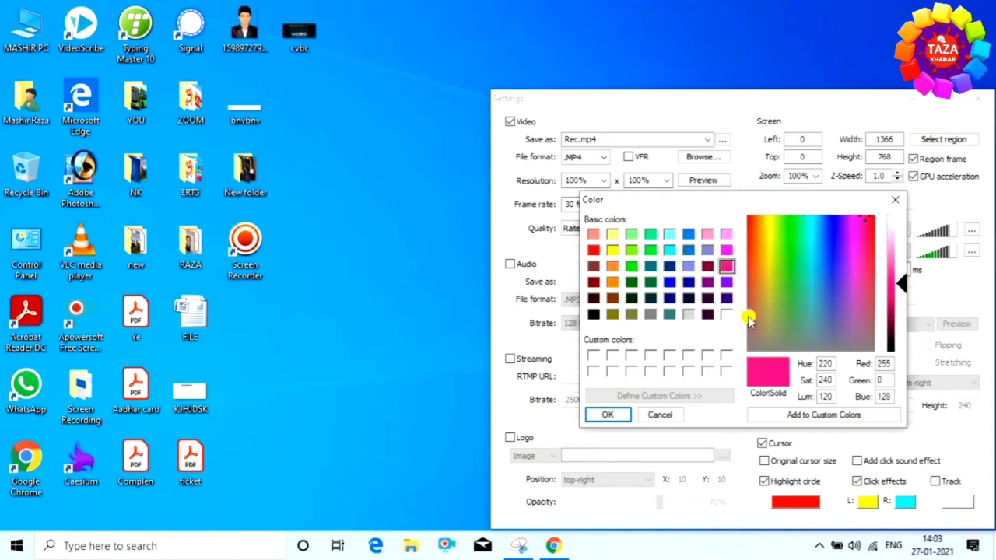
left_click(607, 415)
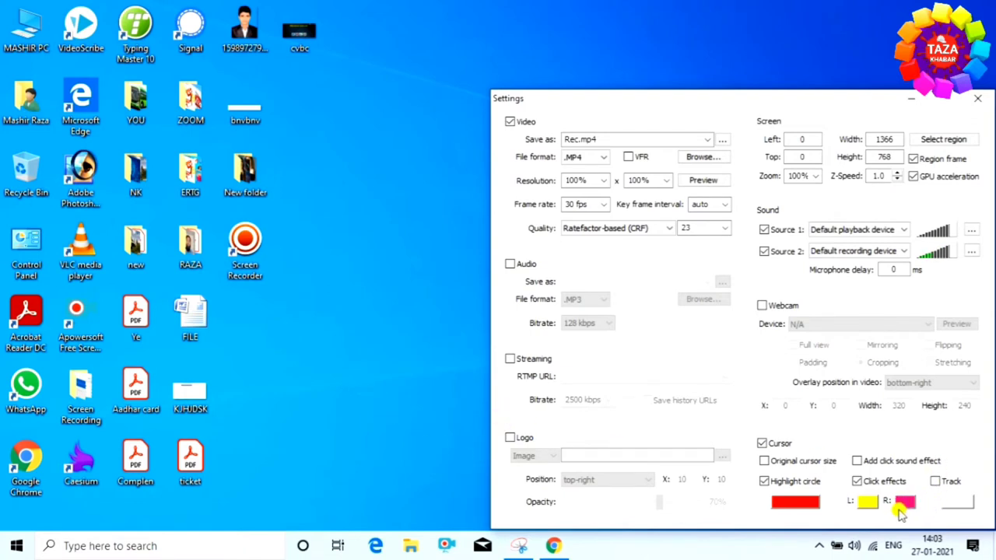
left_click(450, 390)
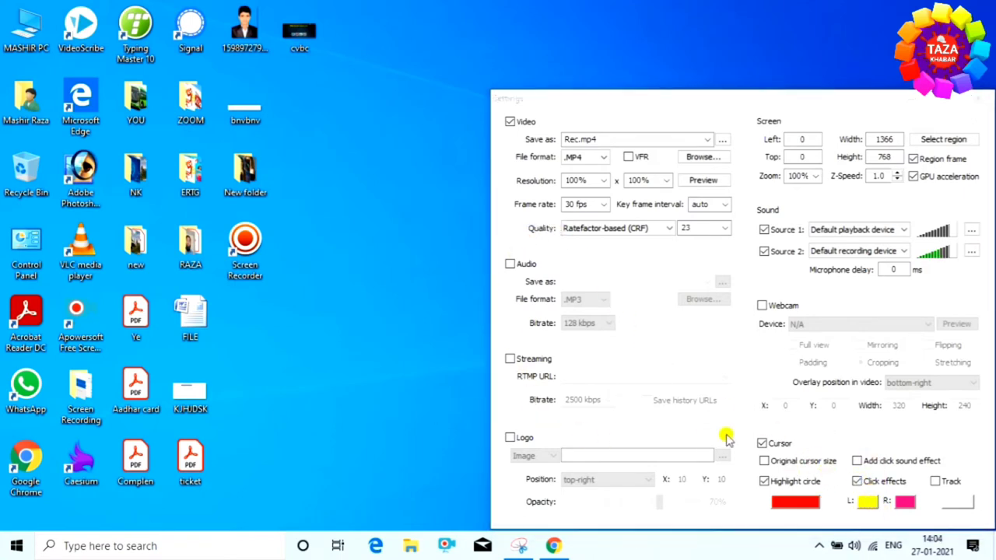
- Try the webcam overlay with EasyCamera as the device and turn the webcam off again
left_click(763, 306)
left_click(798, 323)
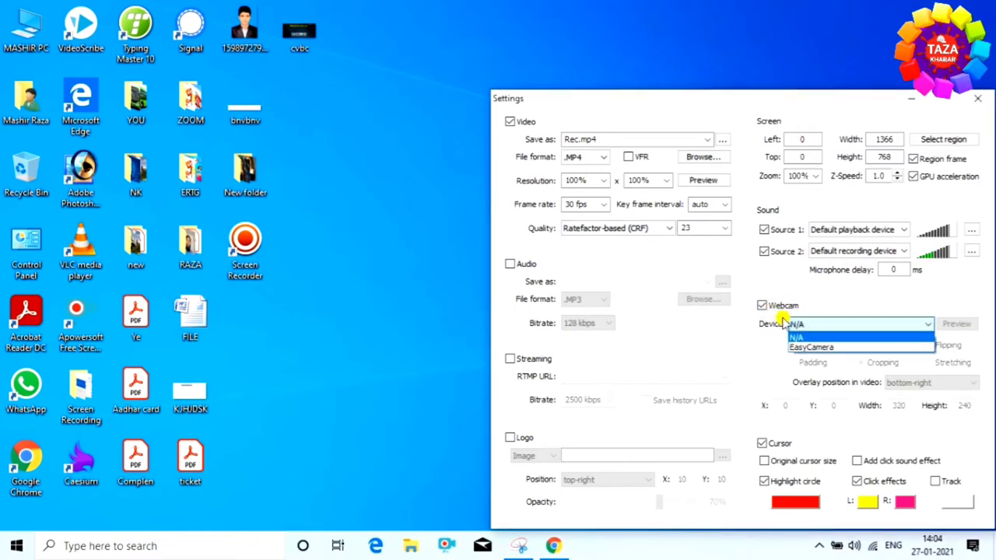
left_click(811, 348)
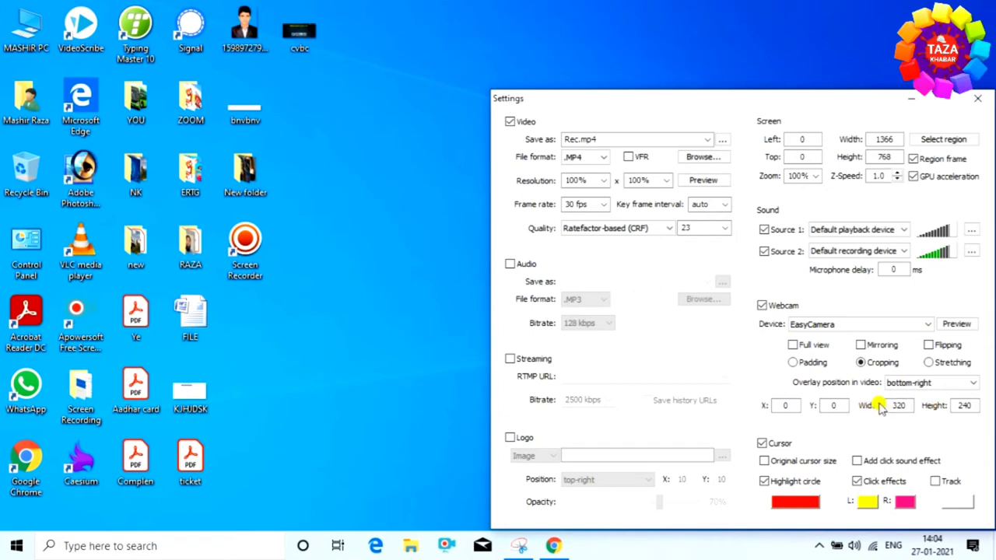
left_click(762, 306)
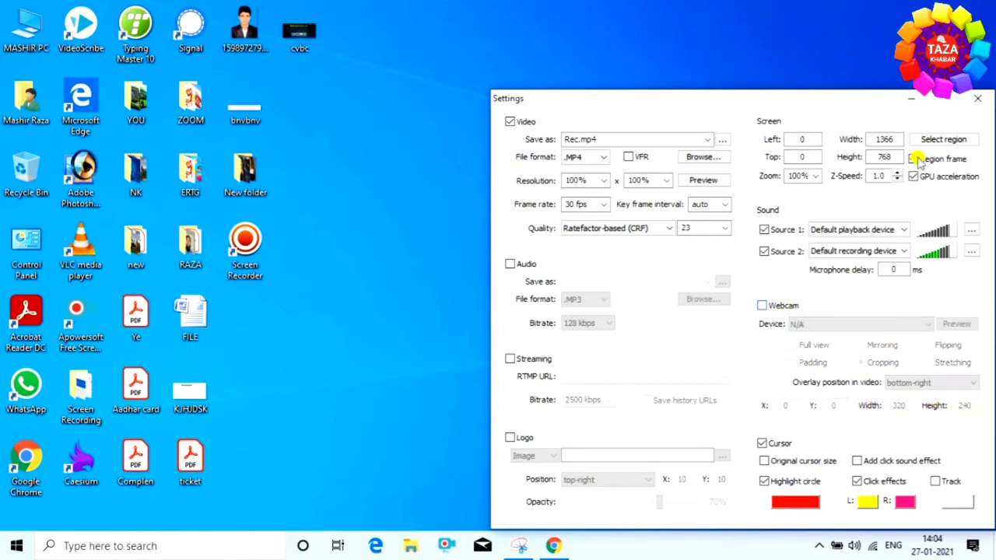
- Close the general settings and apply the hotkey configuration, accepting the default F9 in place of Ctrl + Q
left_click(977, 98)
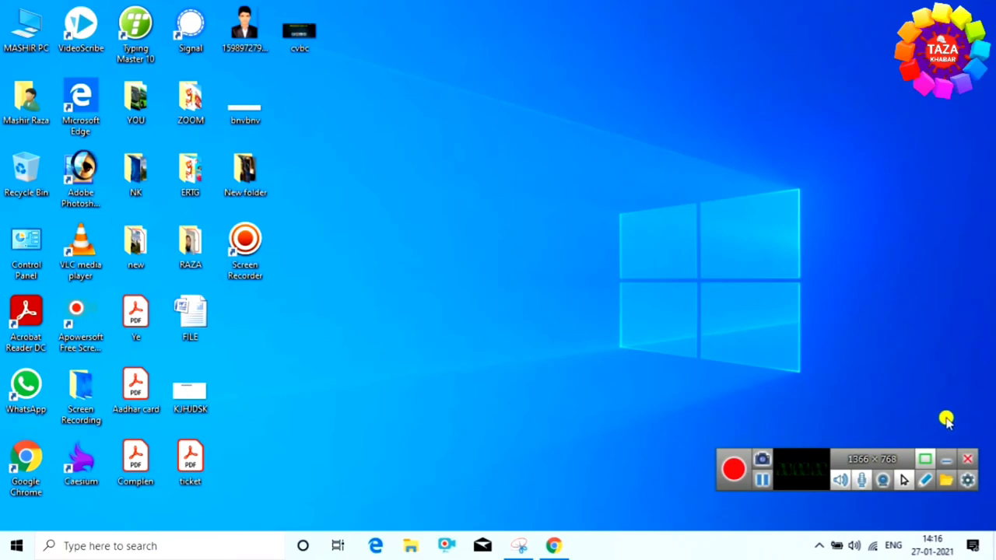
left_click(966, 480)
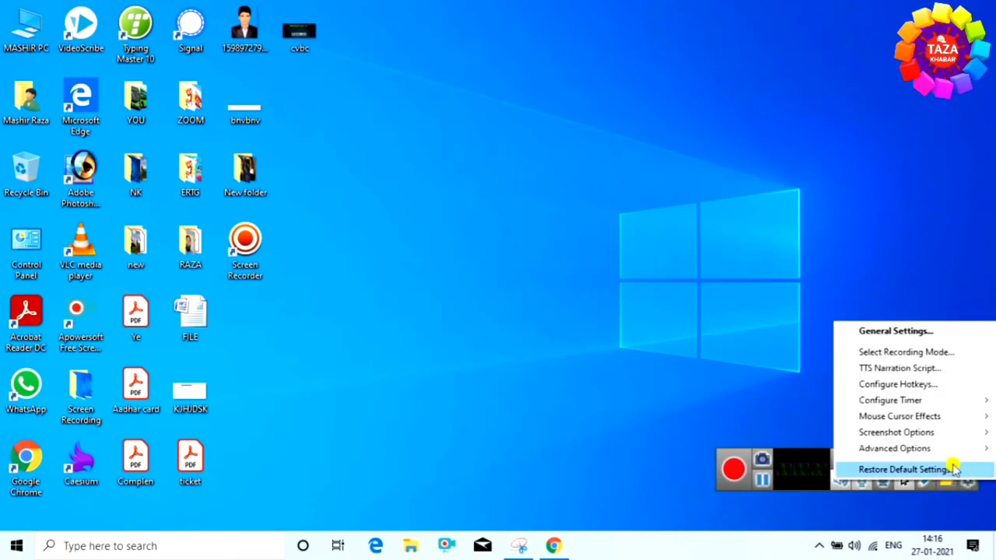
left_click(912, 386)
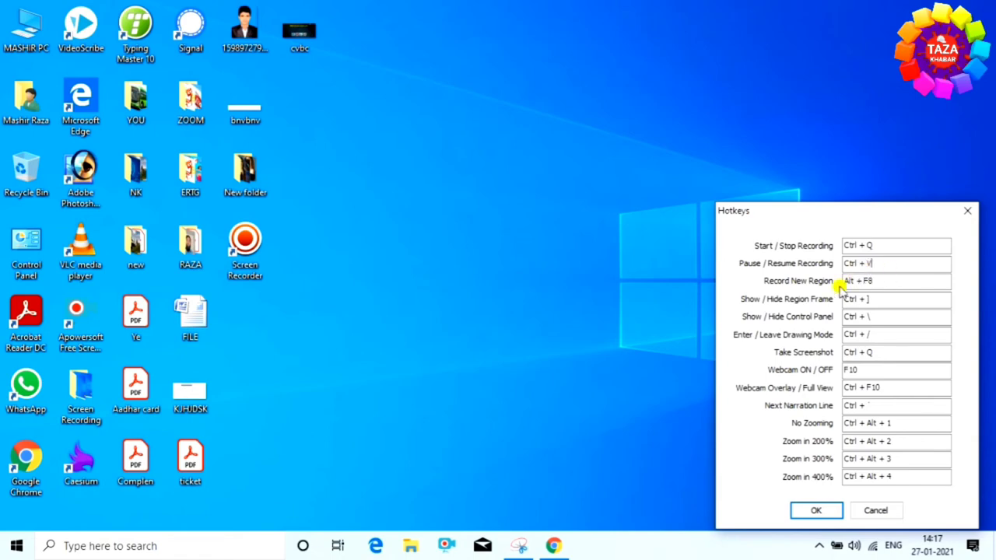
left_click(818, 511)
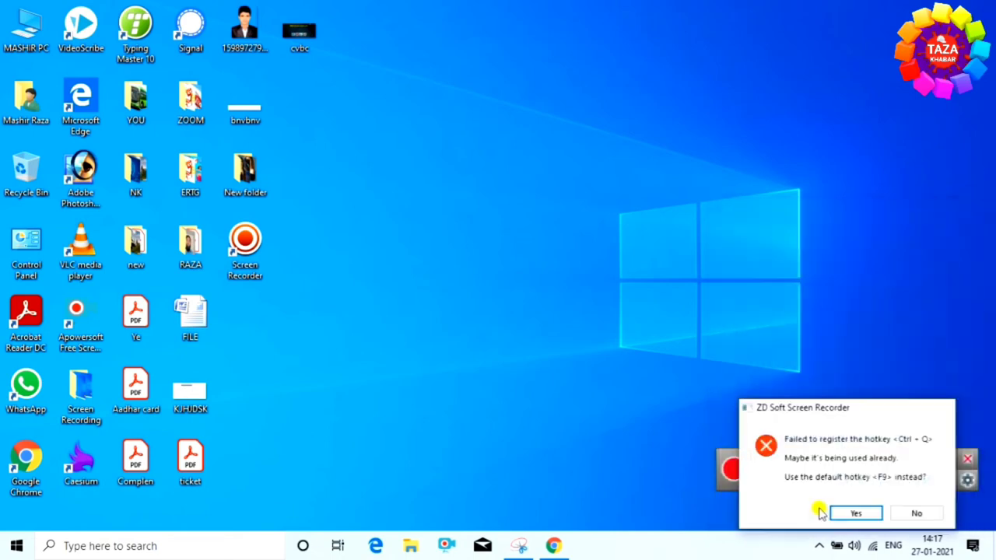
left_click(856, 513)
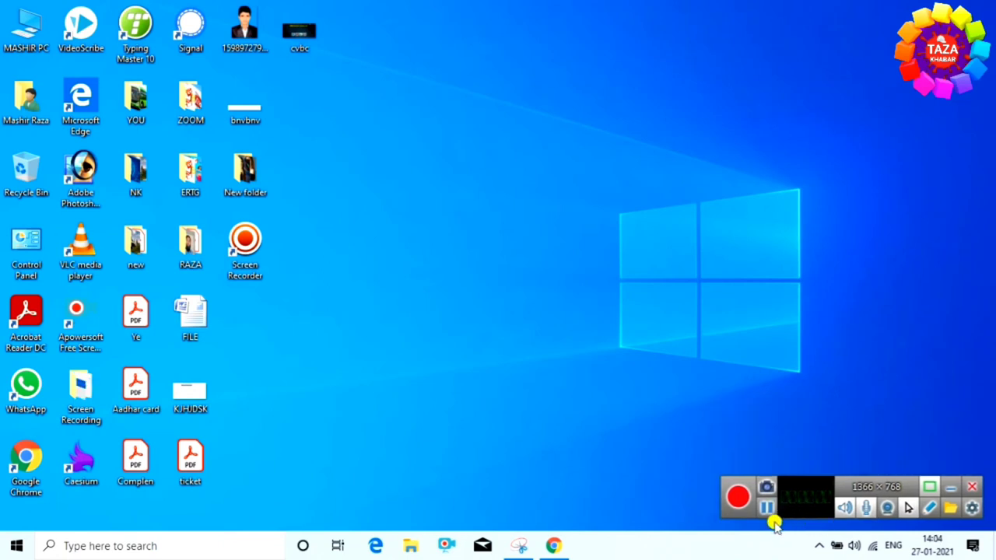
- Start recording the screen and return to the desktop from the open folder window
left_click(739, 498)
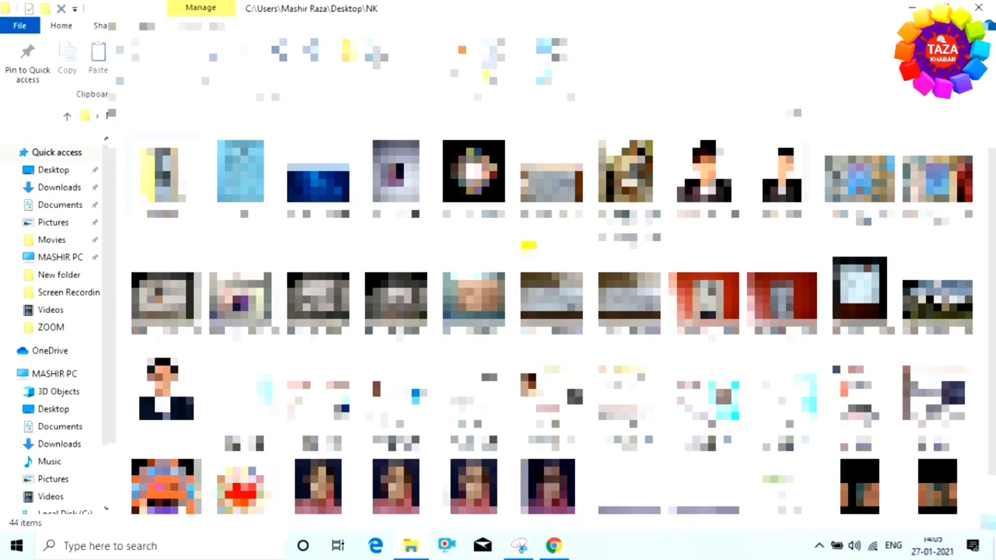
key("super+d")
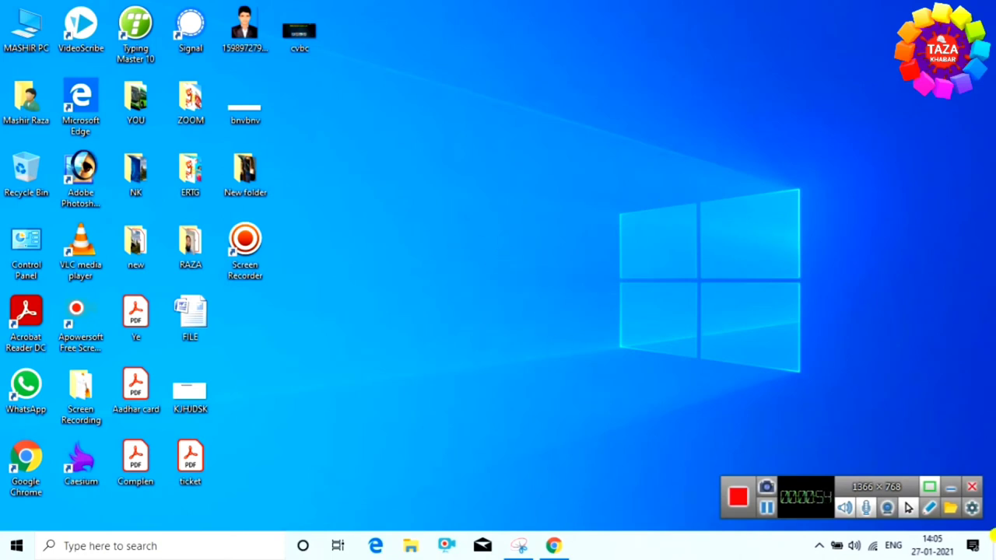
- Turn on drawing mode and draw a red arrow of width 10 pointing at the Screen Recorder desktop icon
left_click(927, 509)
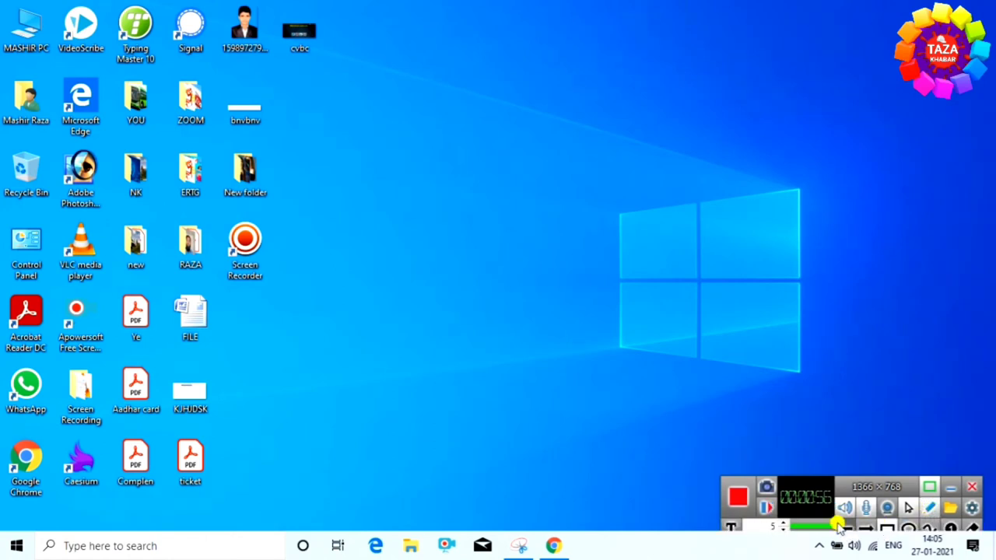
mouse_move(722, 474)
left_mouse_down()
mouse_move(719, 453)
mouse_move(619, 477)
mouse_move(593, 462)
mouse_move(663, 454)
mouse_move(712, 464)
left_mouse_up()
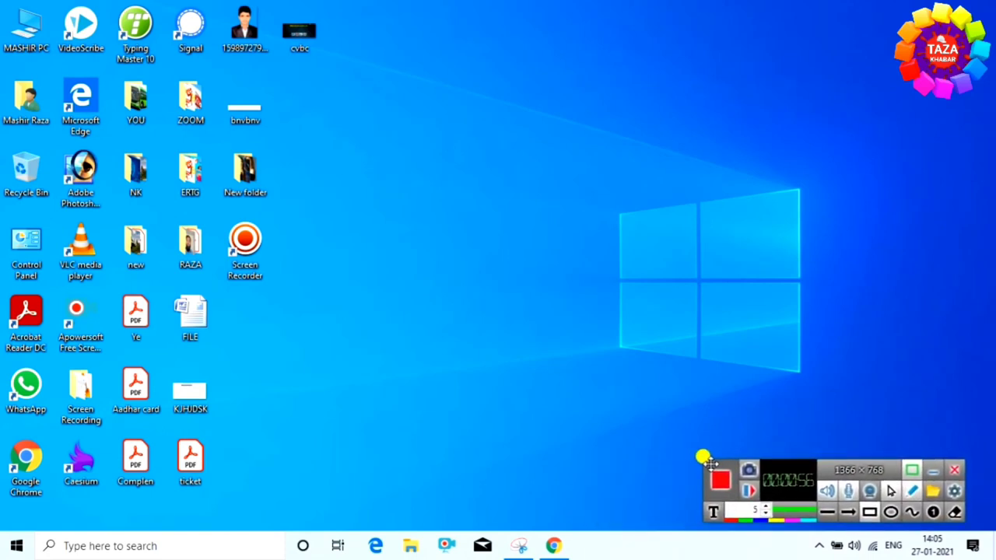
left_click(847, 512)
mouse_move(468, 206)
left_mouse_down()
mouse_move(319, 245)
mouse_move(273, 243)
left_mouse_up()
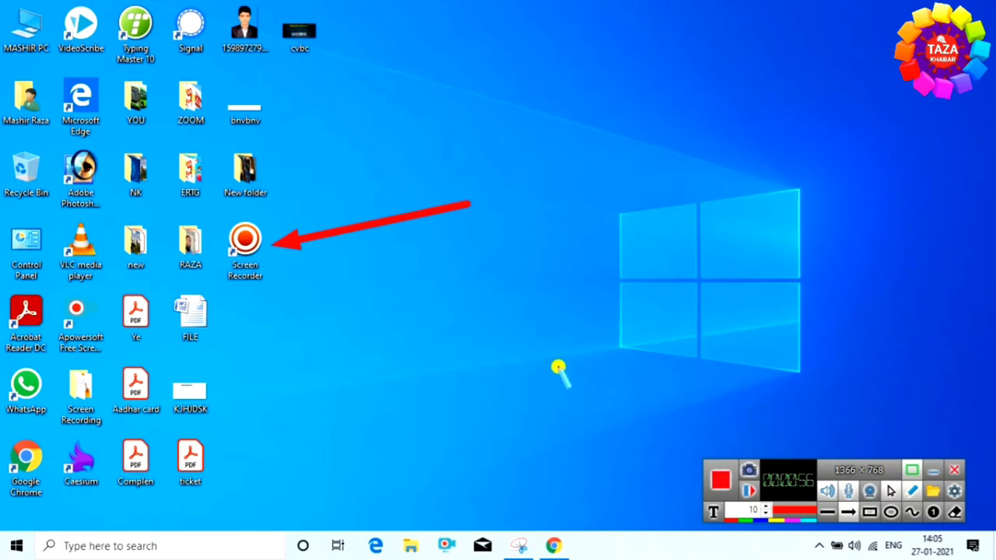
- Draw a red ellipse around the FILE document icon and a green rectangle around the New folder icon
left_click(891, 512)
mouse_move(160, 285)
left_mouse_down()
mouse_move(193, 334)
mouse_move(249, 354)
left_mouse_up()
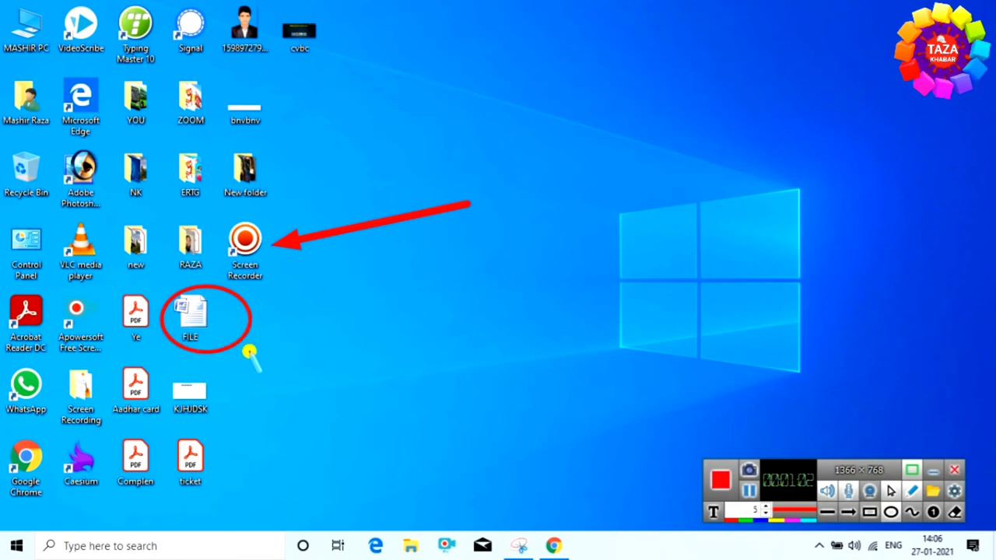
left_click(869, 512)
left_click_drag(213, 152, 286, 207)
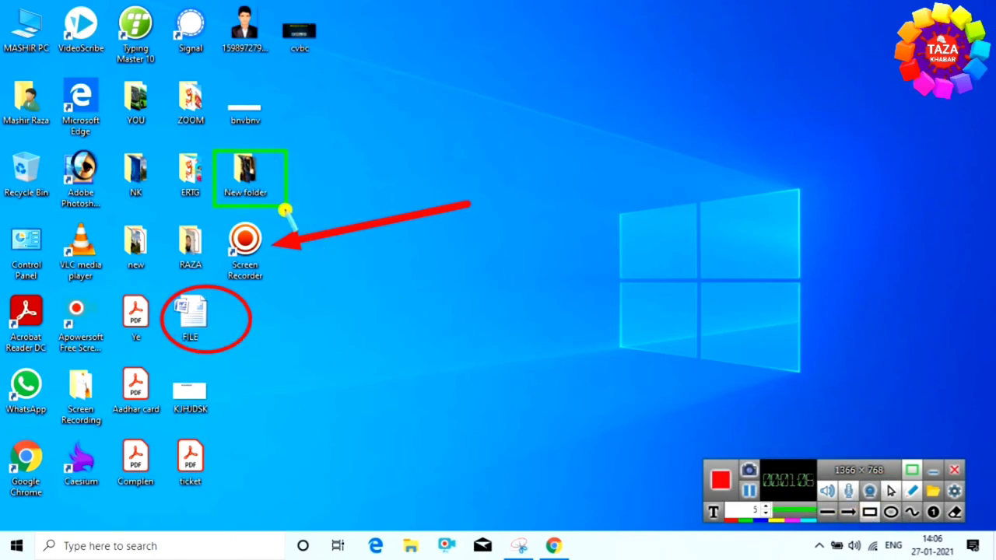
- Change the rectangle tool's drawing colour to red
left_click(797, 512)
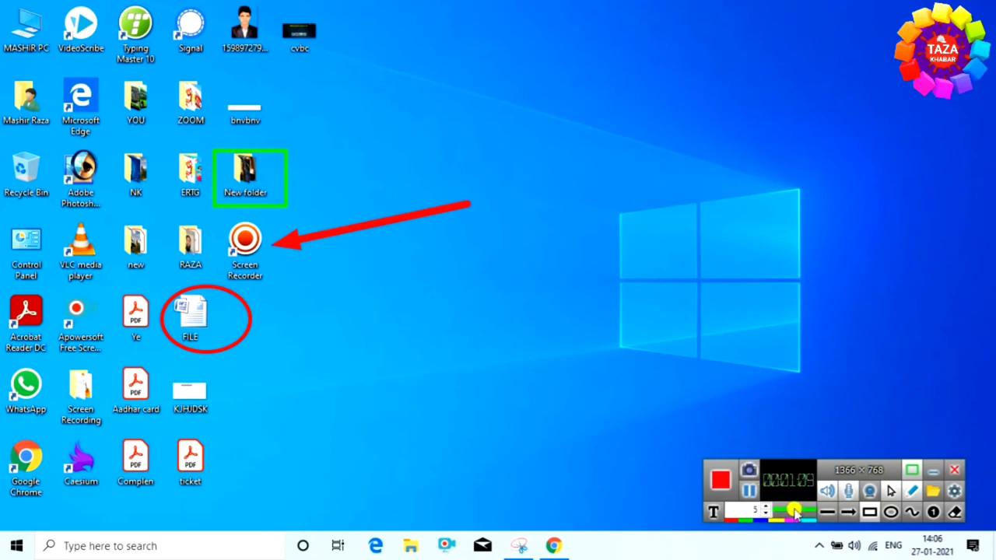
left_click(681, 352)
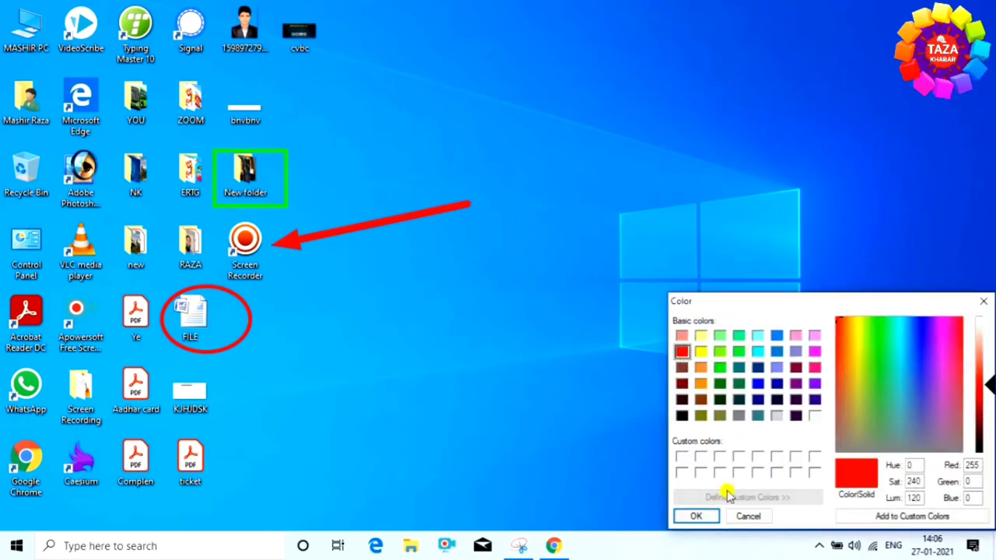
left_click(697, 517)
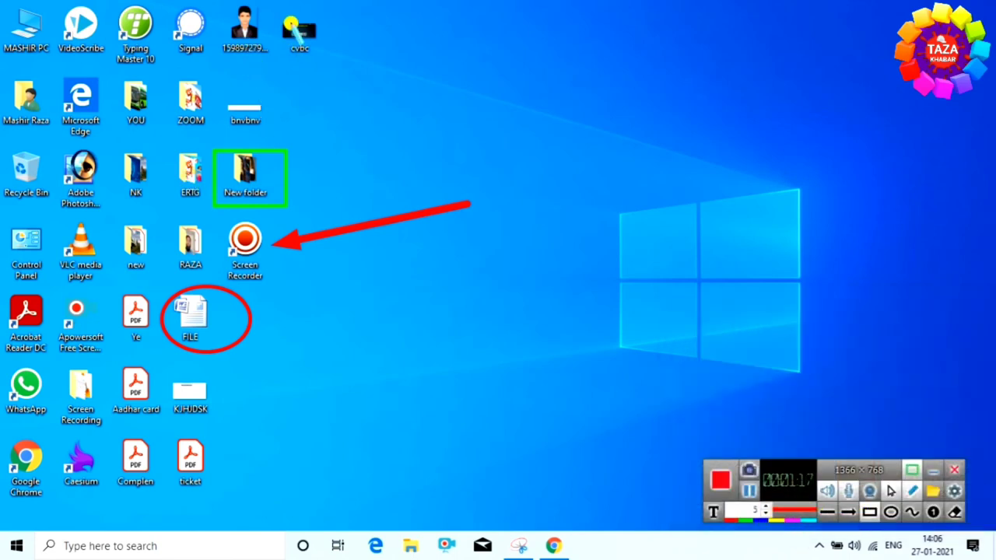
- Draw a red rectangle around the cvbc desktop icon and a yellow ellipse around the bnvbnv icon
mouse_move(273, 9)
left_mouse_down()
mouse_move(295, 43)
mouse_move(328, 58)
left_mouse_up()
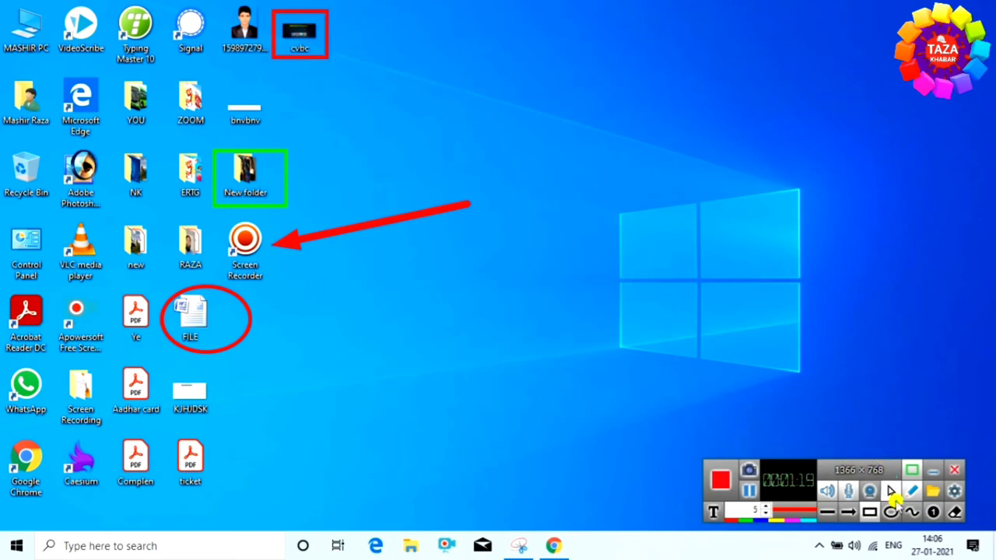
left_click(891, 511)
left_click_drag(768, 517, 795, 519)
left_click(794, 513)
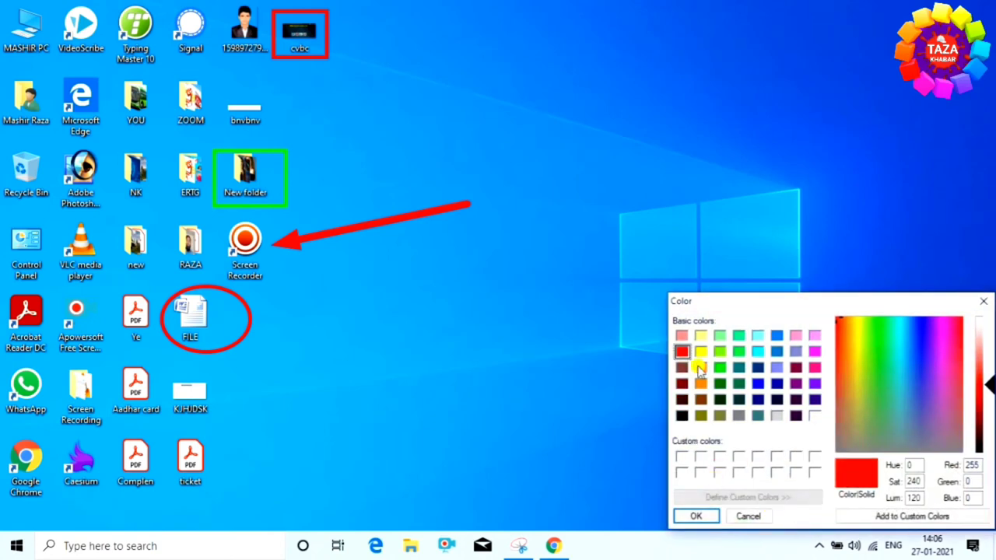
left_click(702, 353)
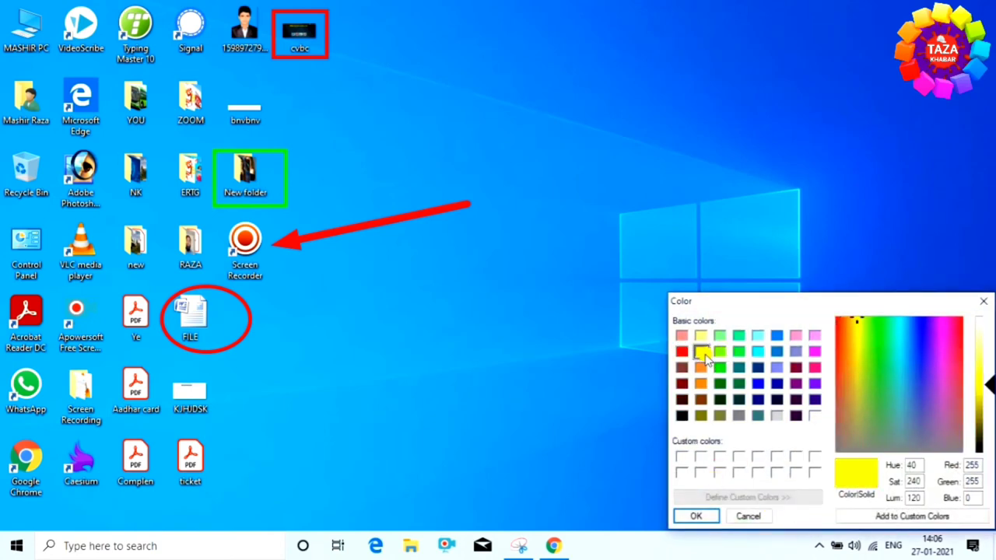
left_click(691, 517)
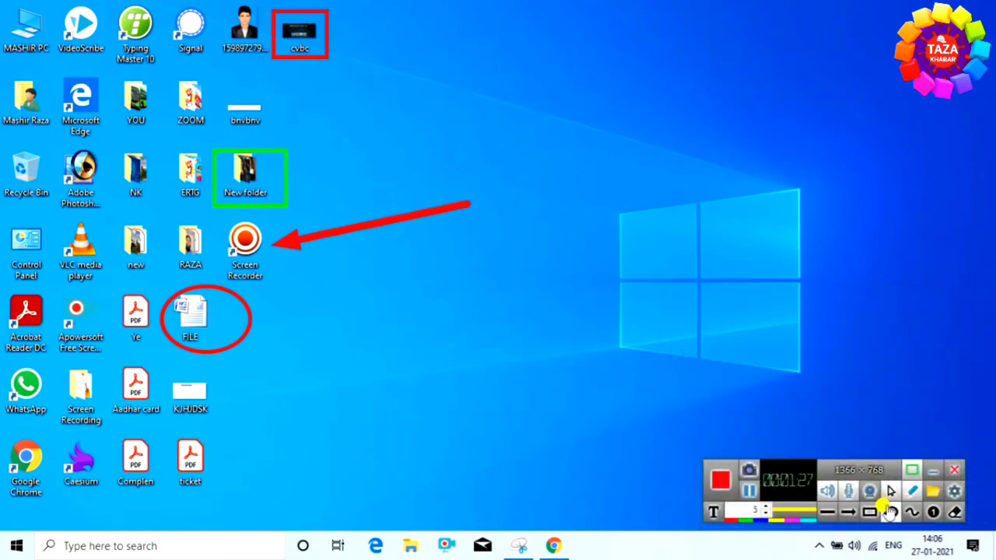
left_click_drag(214, 84, 294, 136)
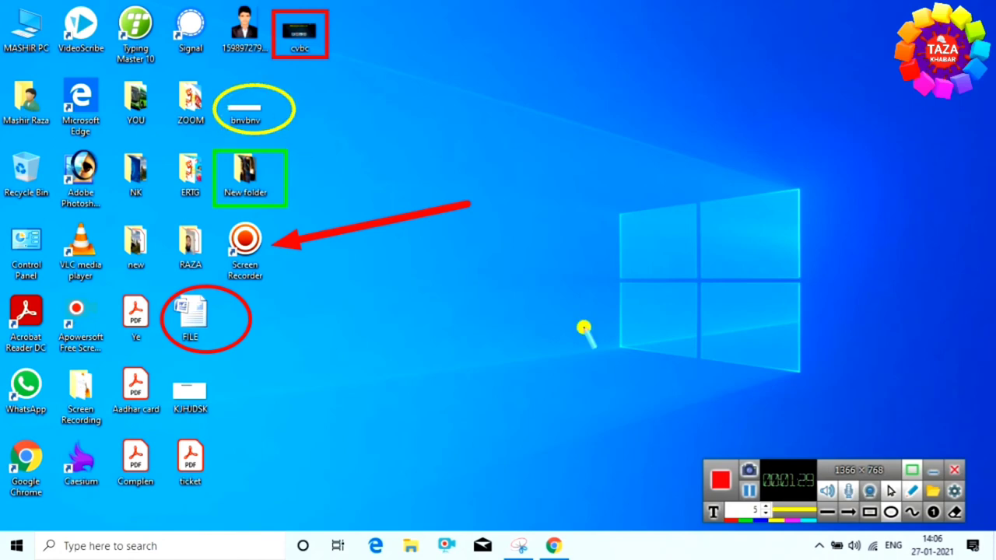
- Draw two light red straight lines (RGB 255, 128, 128) on the empty desktop area and clear all drawings
left_click(807, 520)
left_click(782, 515)
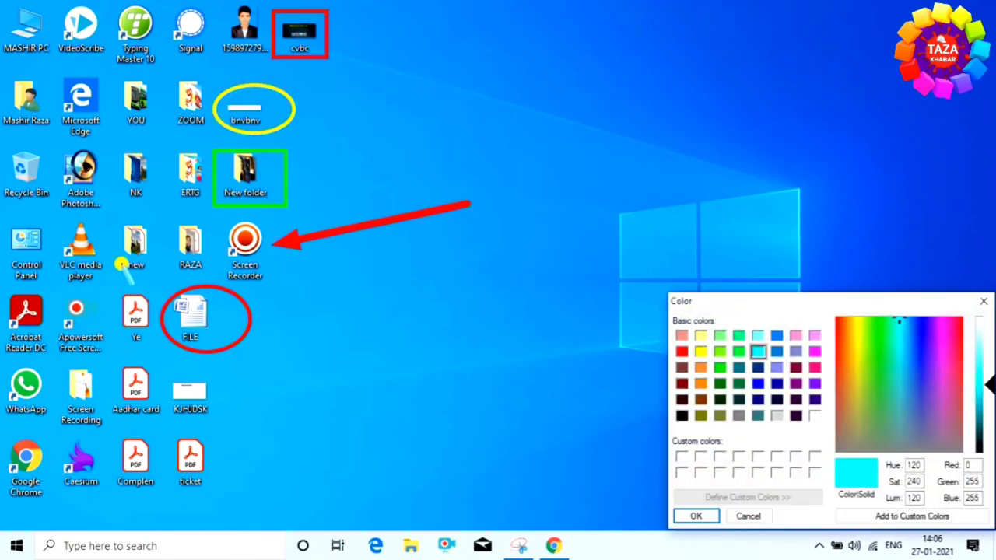
left_click(683, 336)
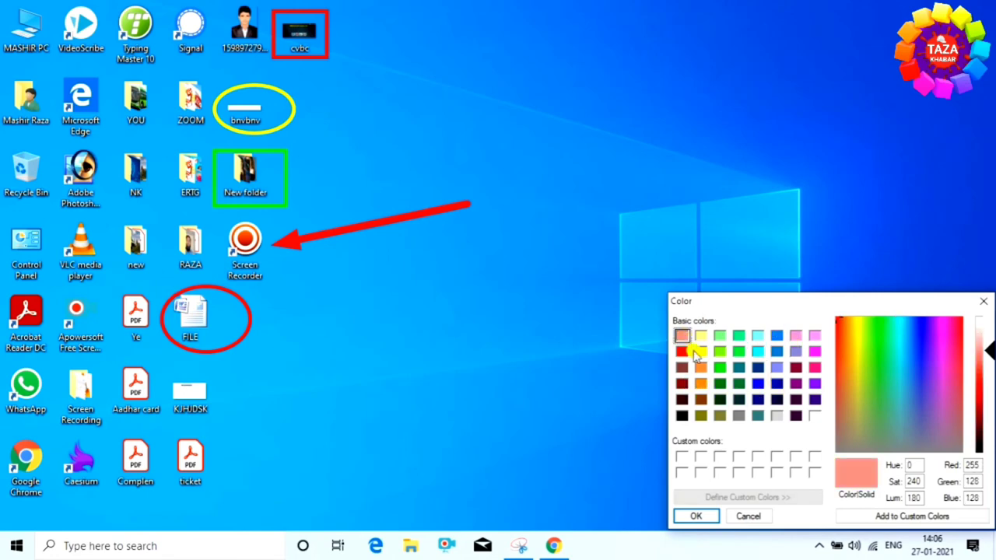
left_click(703, 517)
left_click_drag(357, 177, 906, 125)
left_click_drag(609, 304, 523, 496)
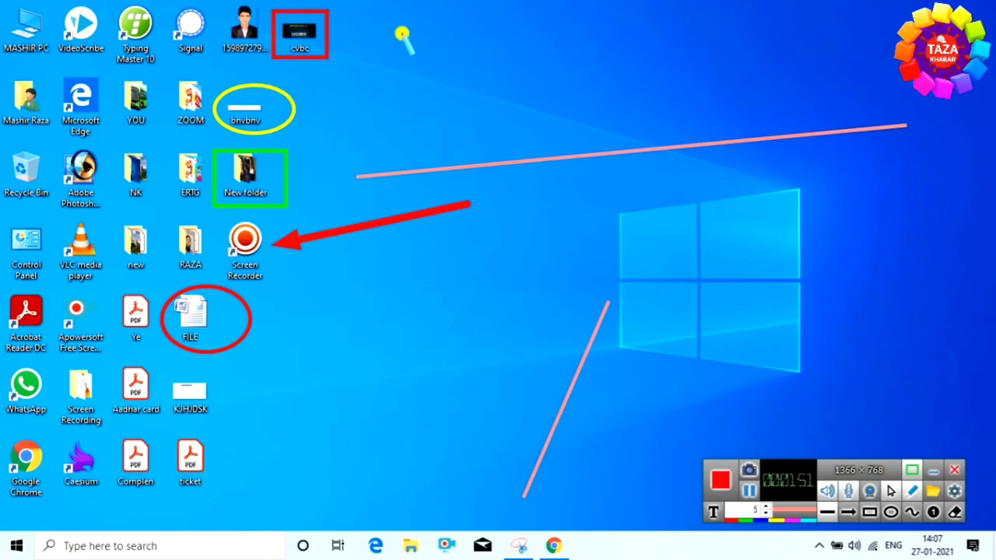
key("ctrl+Delete")
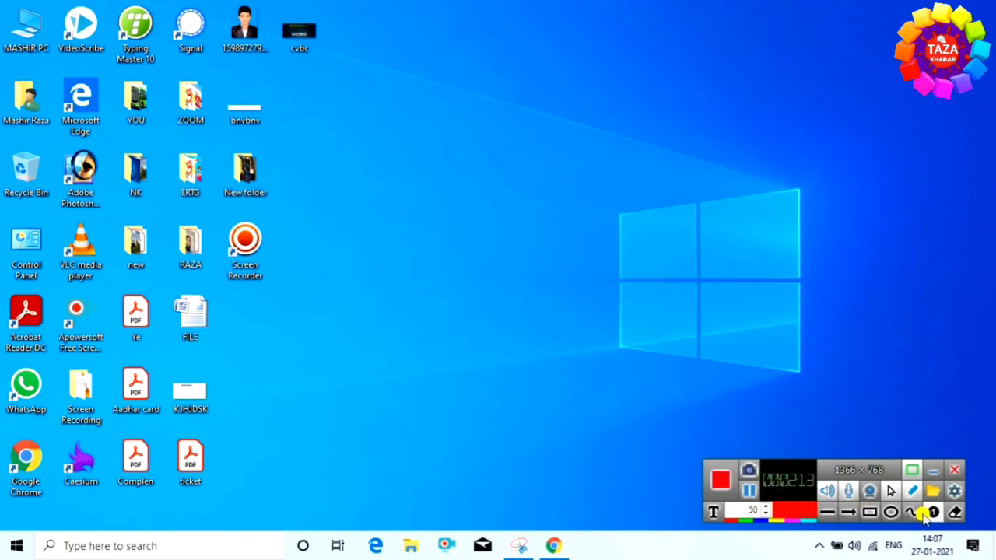
- Place three red number stamps, 2 to 4, on the empty desktop area and remove them
left_click(933, 512)
left_click(396, 167)
left_click(487, 188)
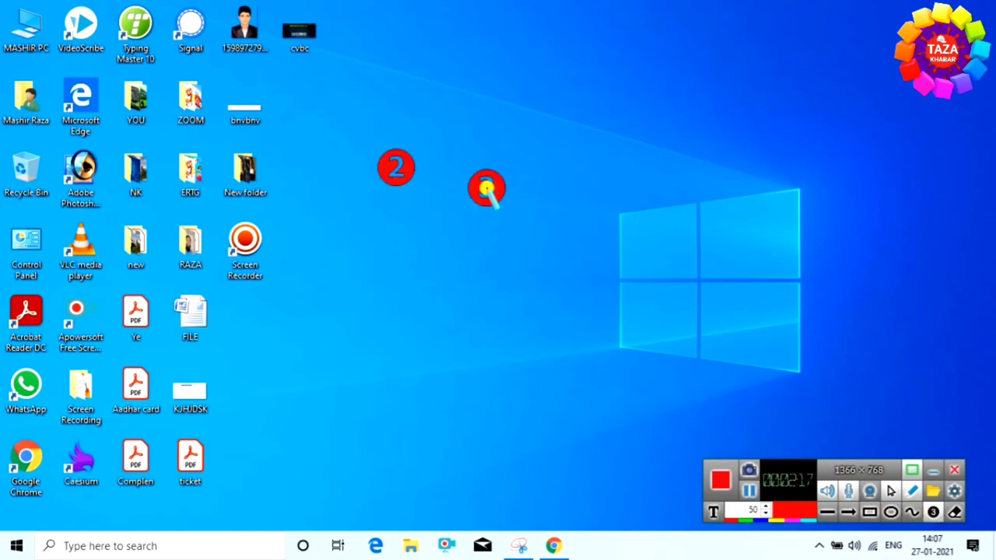
left_click(389, 256)
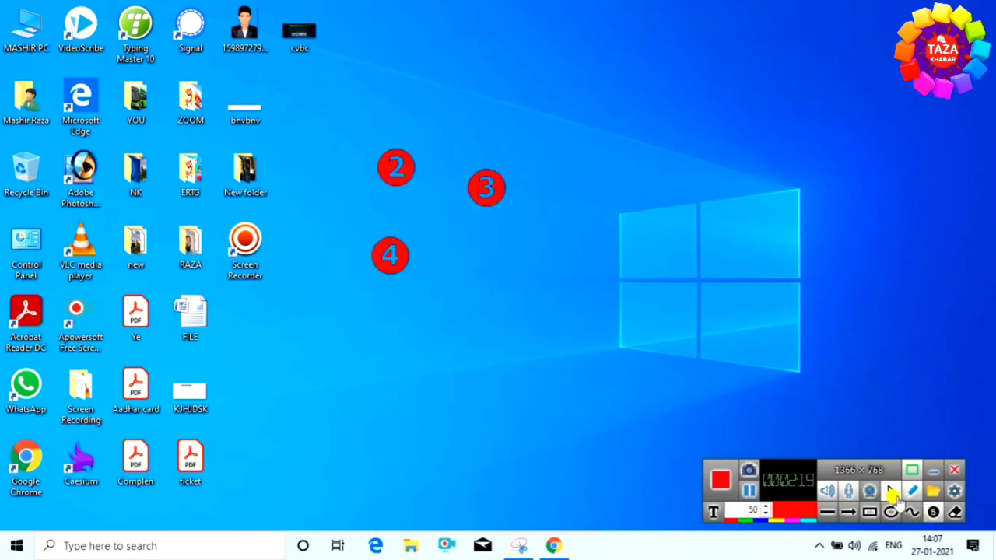
left_click(933, 512)
key("ctrl+z")
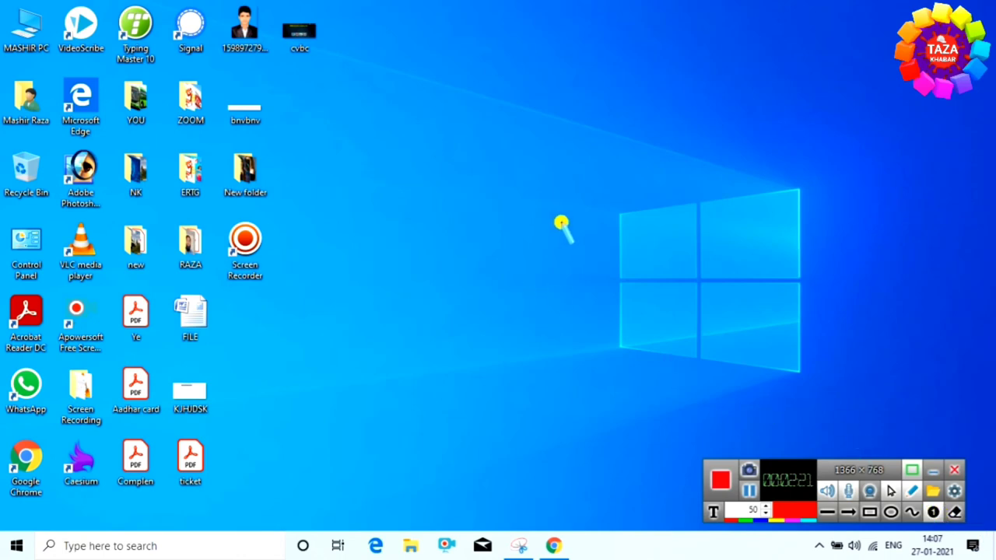
- Place thirteen red number stamps across the desktop, counting 1 to 9 and restarting at 1, and erase them
left_click(343, 151)
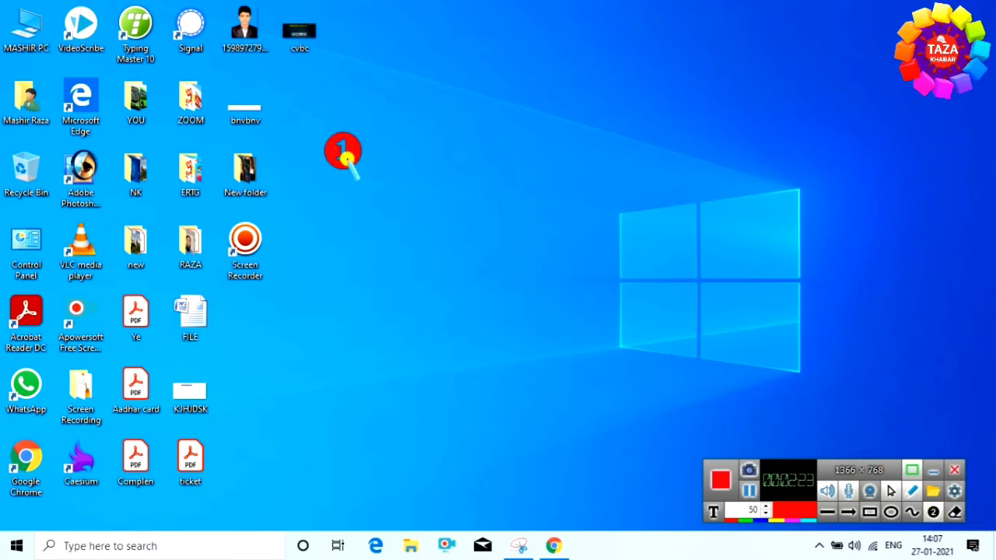
left_click(427, 155)
left_click(535, 184)
left_click(330, 207)
left_click(247, 242)
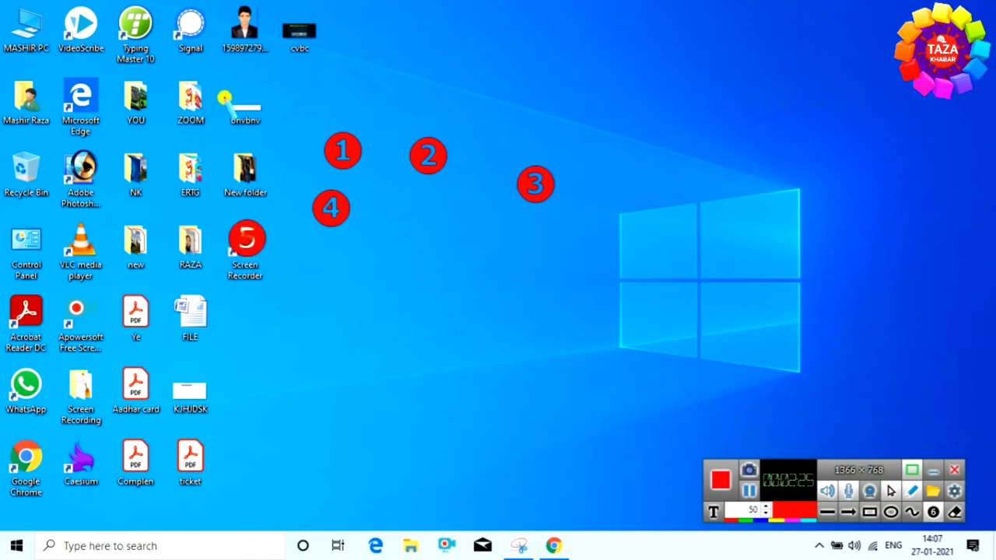
left_click(332, 37)
left_click(510, 47)
left_click(312, 90)
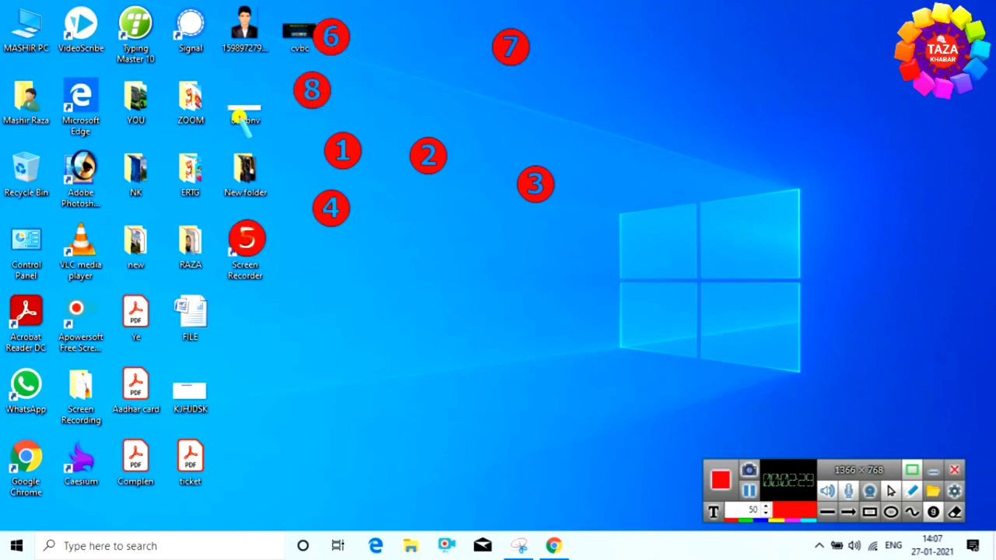
left_click(295, 130)
left_click(439, 96)
left_click(528, 129)
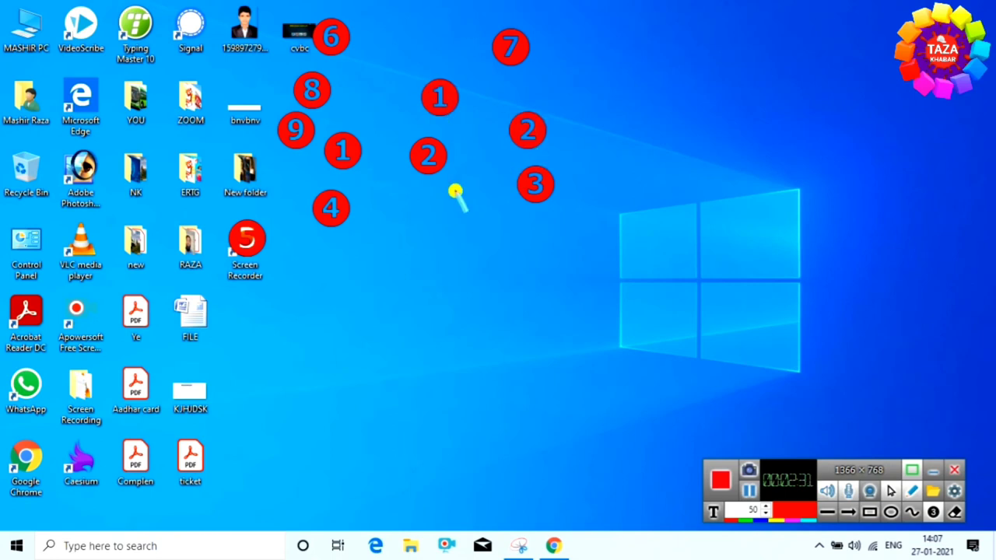
left_click(460, 200)
left_click(399, 232)
key("e")
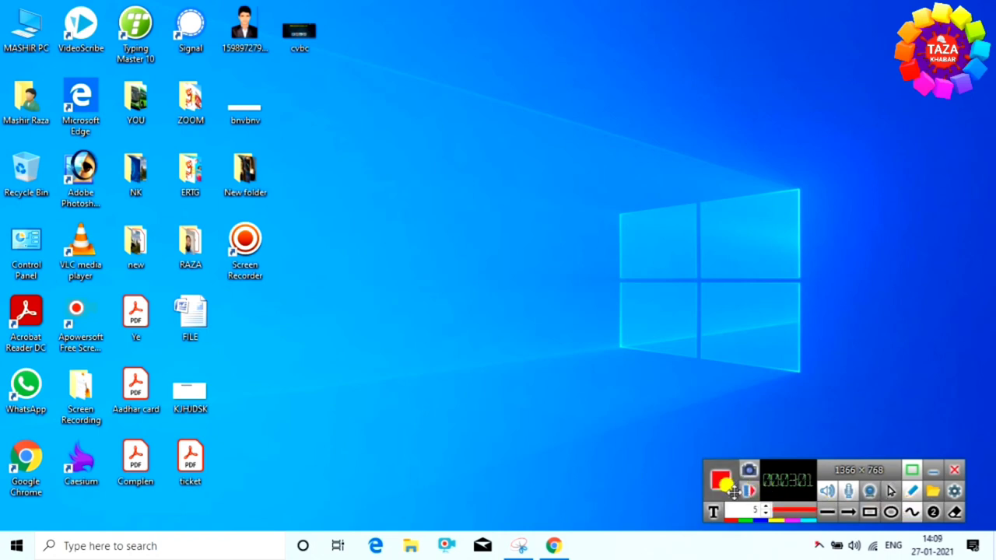
- Resume the paused recording and turn off drawing mode
left_click(725, 487)
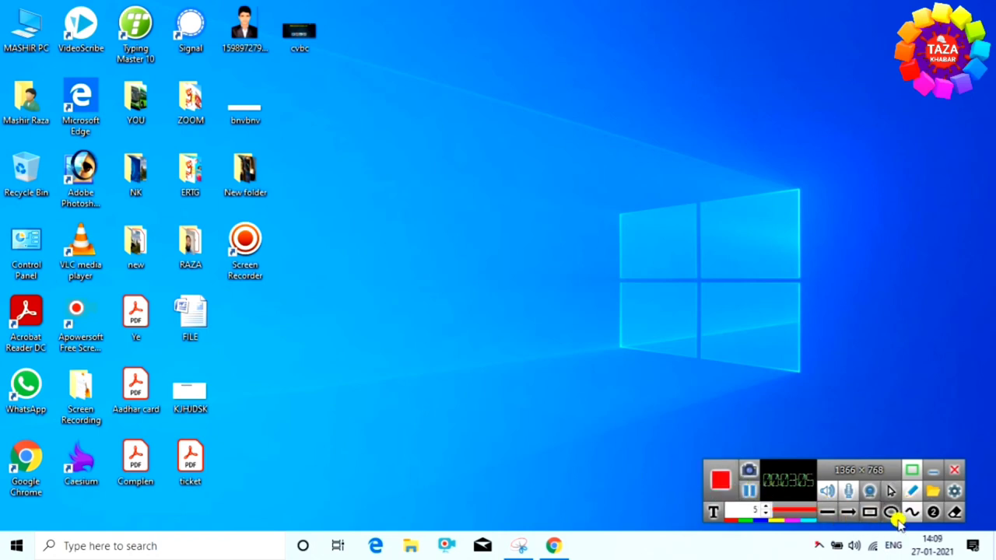
left_click(911, 493)
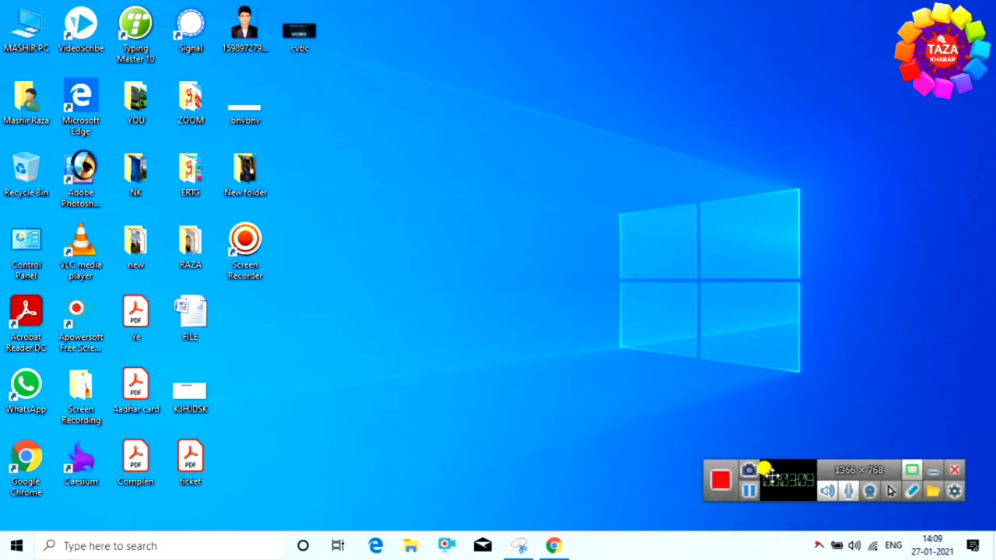
- Pause the recording, exit the recorder despite the recording in process, and dismiss the registration reminder
left_click(749, 493)
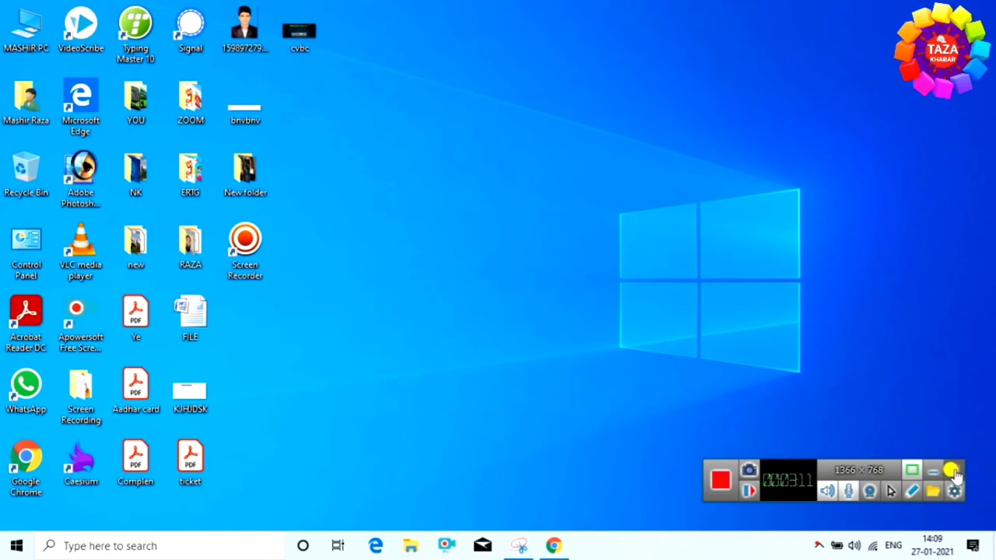
left_click(954, 473)
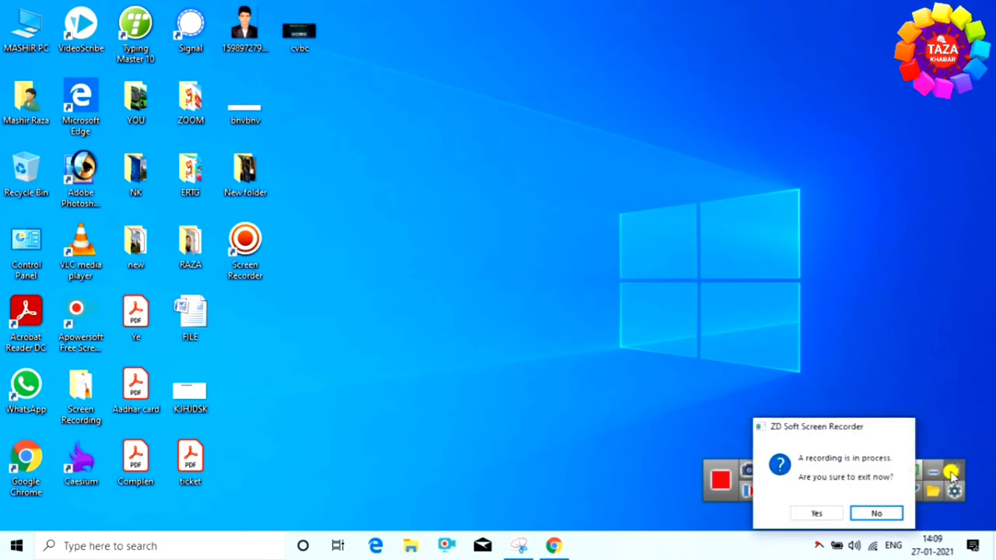
left_click(821, 515)
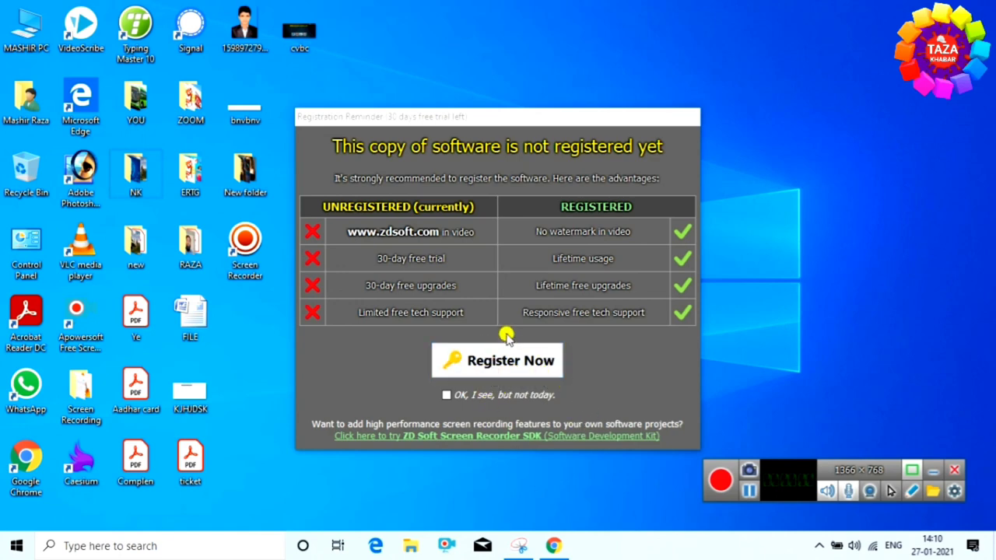
left_click(693, 117)
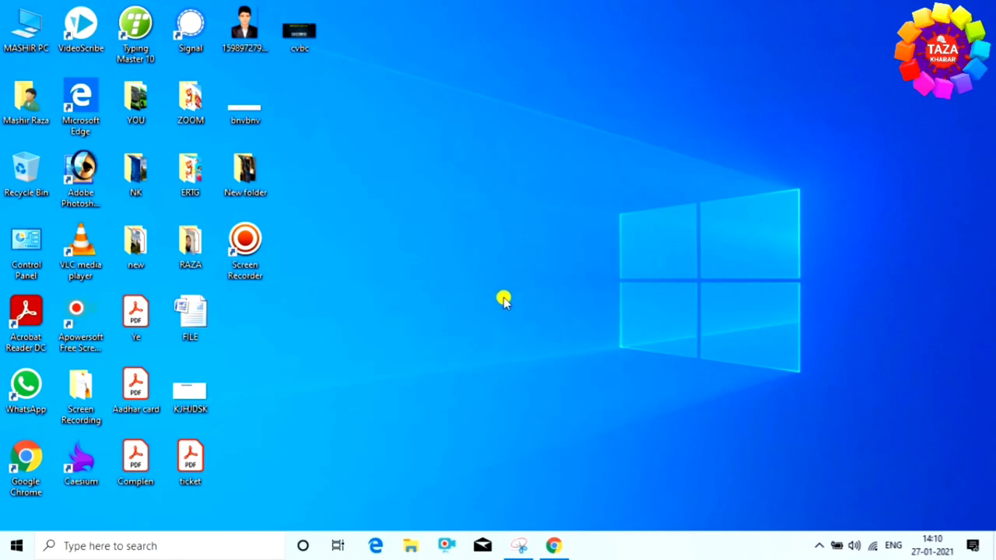
- Open the Videos folder in the user's profile on Local Disk (C:) and play the Rec video
double_click(27, 27)
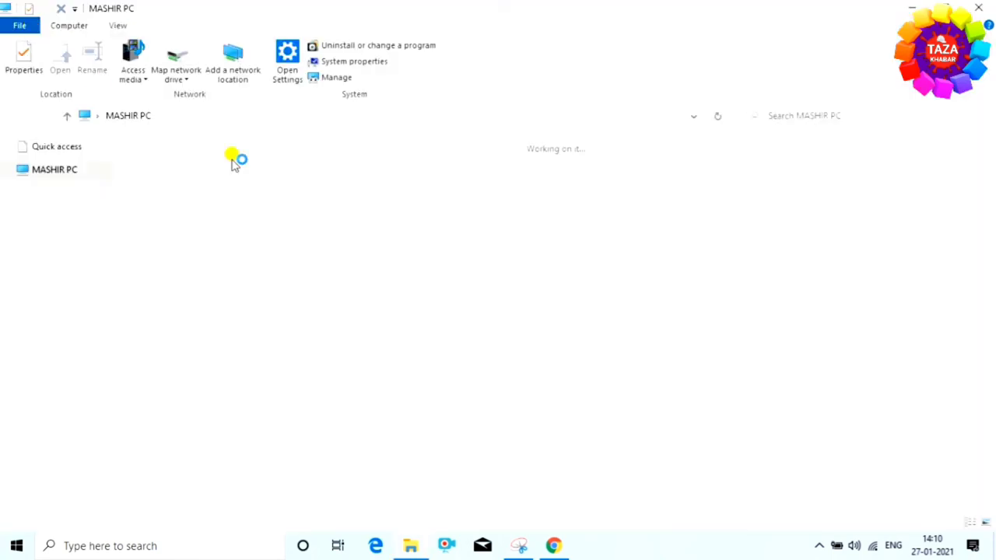
left_click(493, 349)
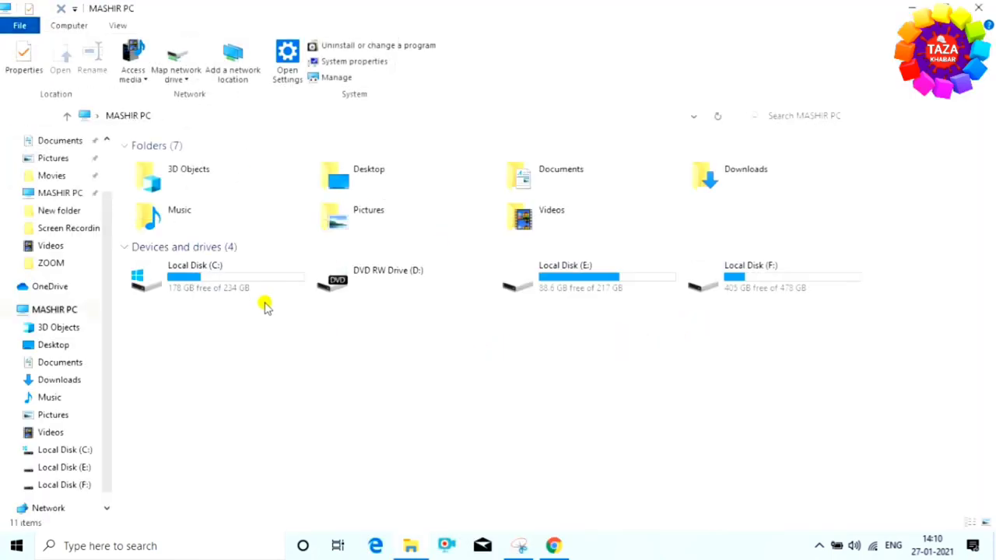
double_click(256, 278)
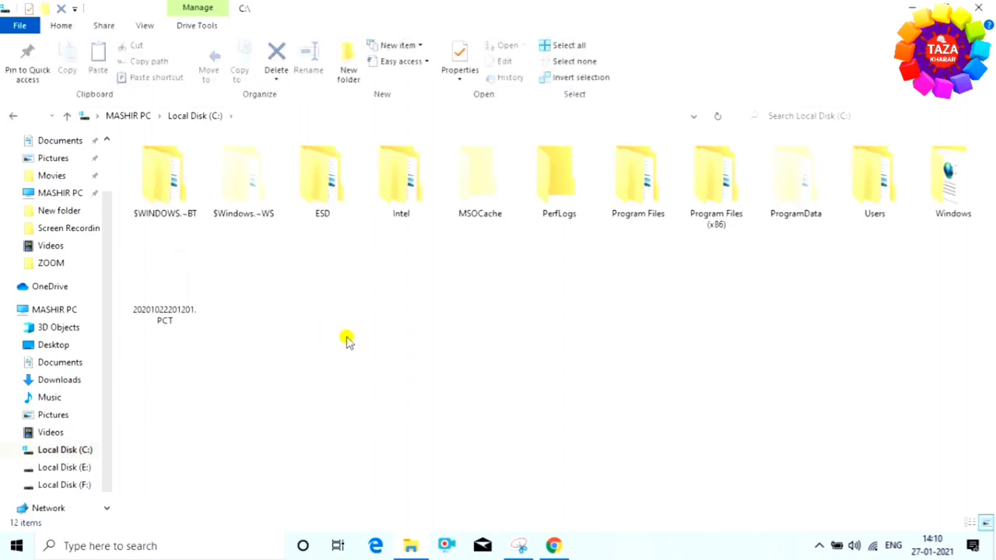
double_click(874, 187)
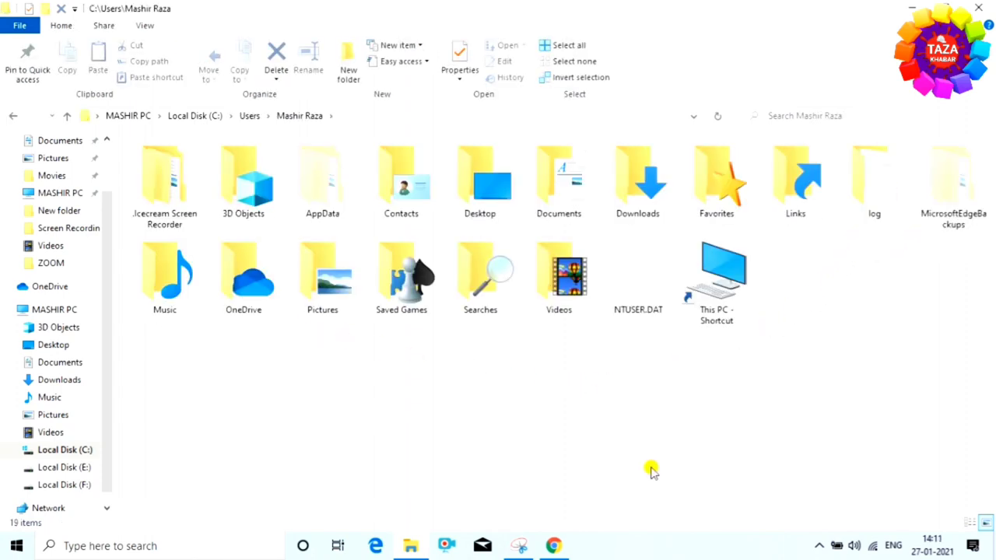
double_click(568, 304)
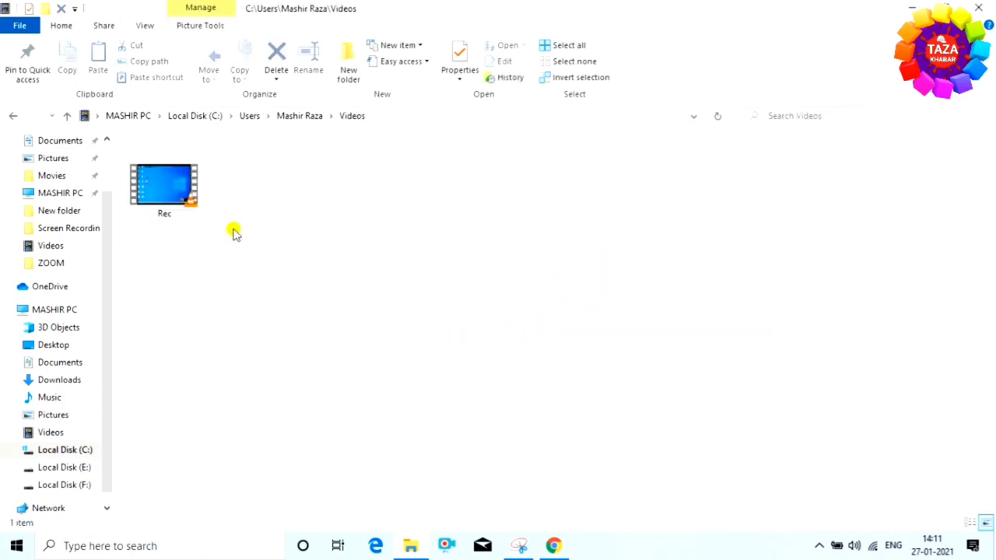
left_click(179, 192)
double_click(179, 192)
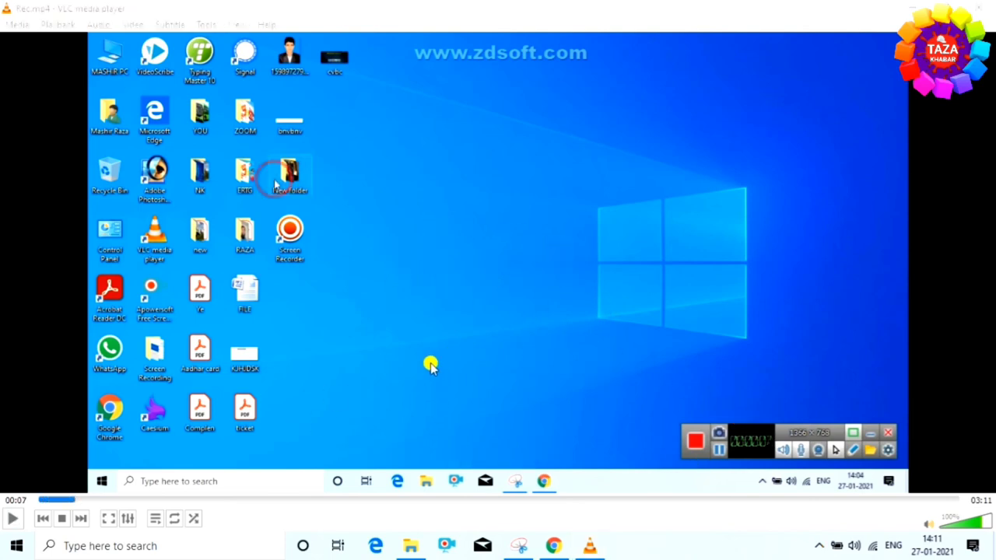
- Skim through the Rec.mp4 playback to review the recorded annotations and the watermark, pausing near the end
left_click(12, 519)
left_click(347, 501)
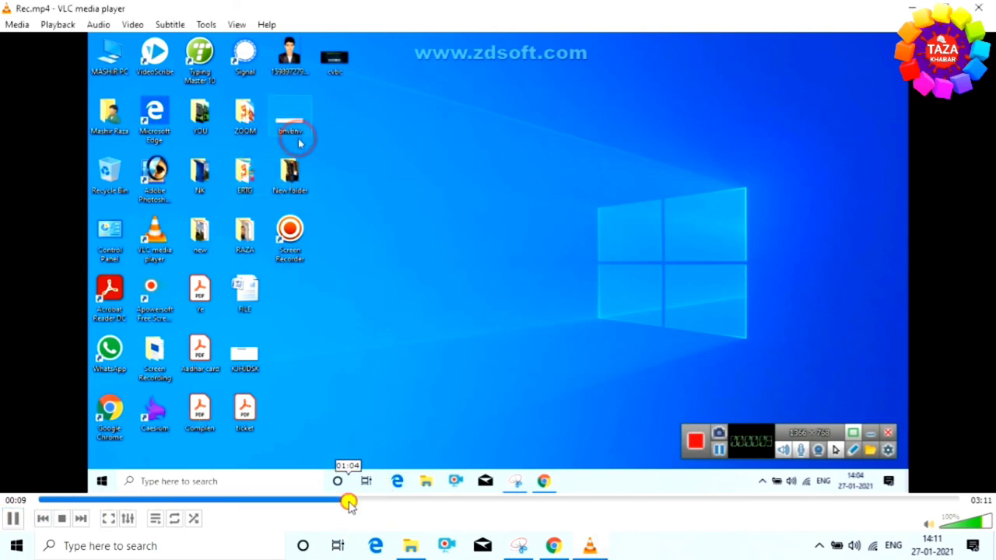
left_click(430, 502)
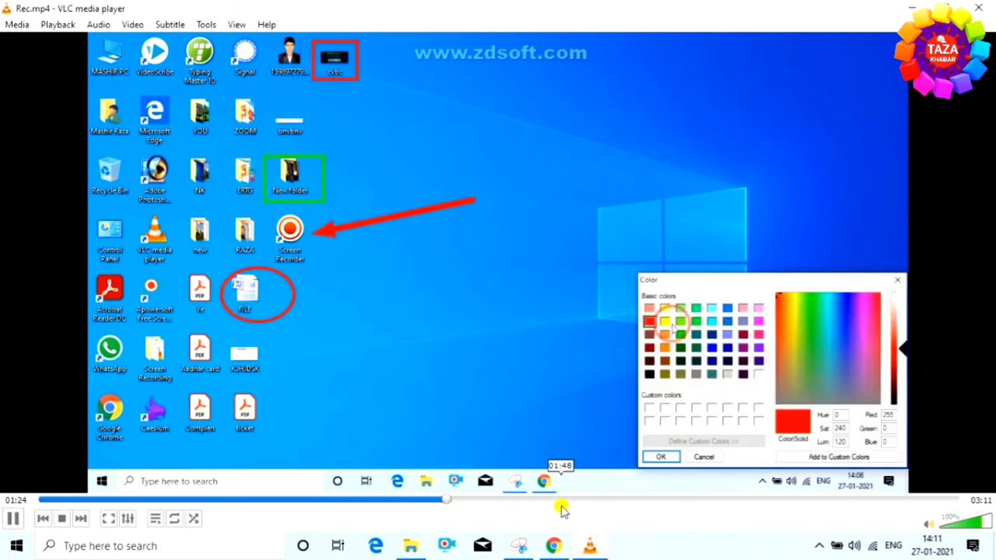
left_click(561, 502)
left_click(651, 501)
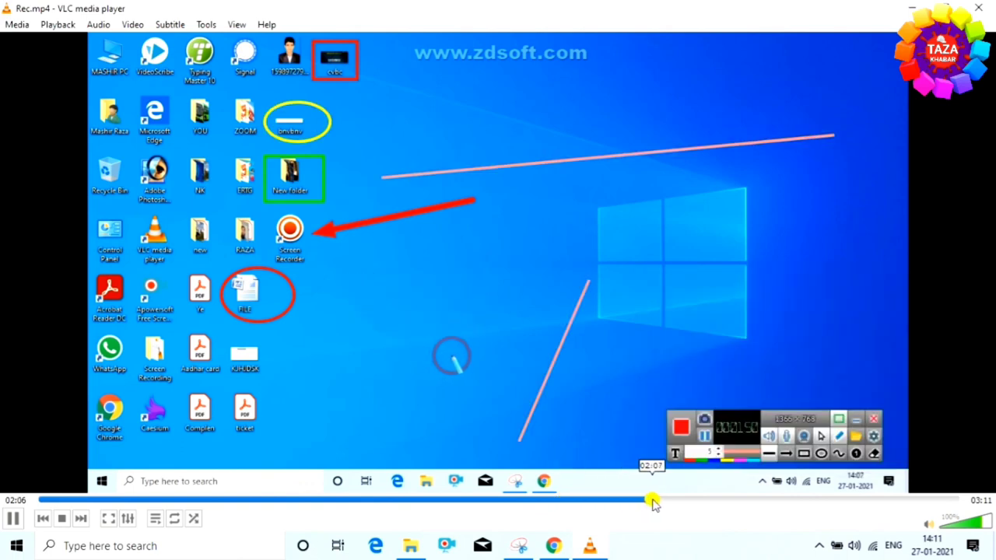
left_click(704, 502)
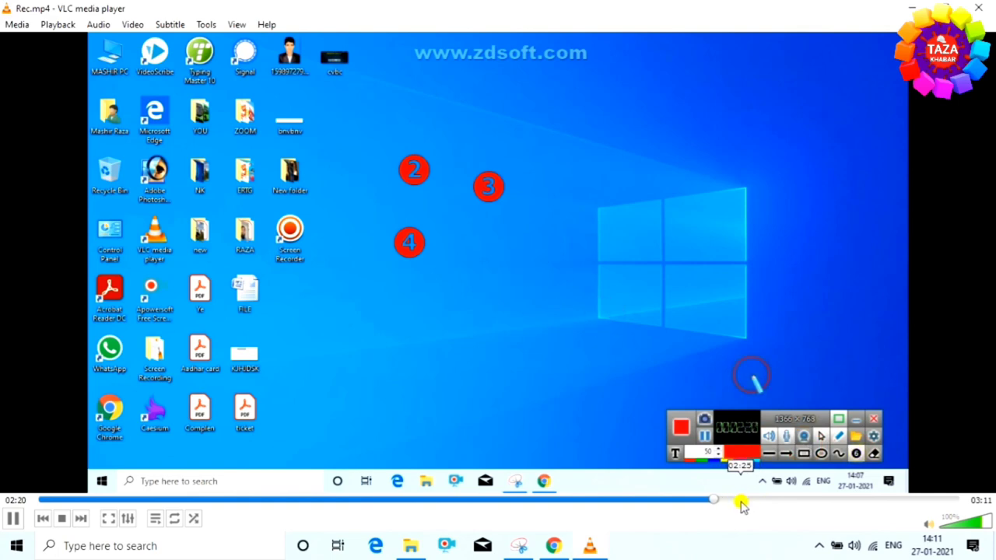
left_click(743, 501)
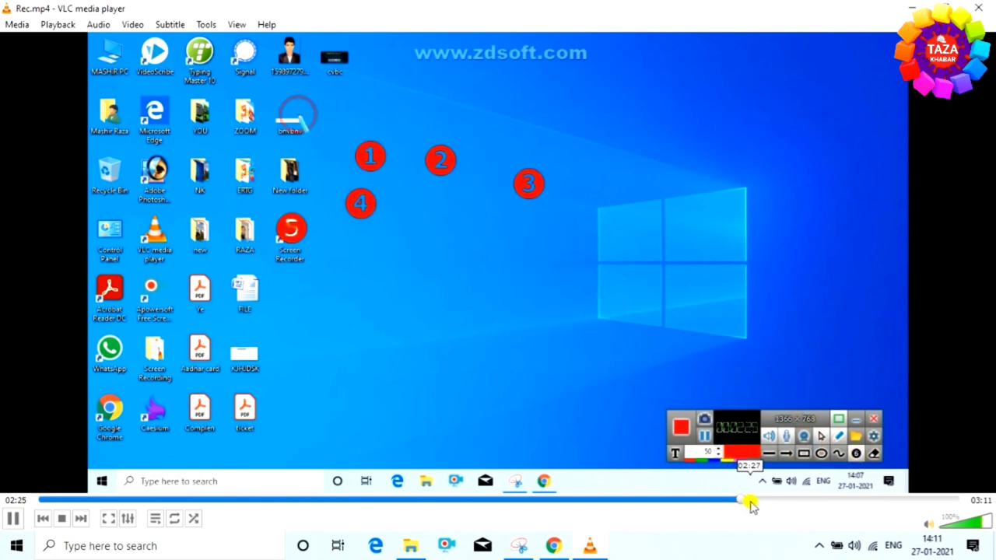
left_click(805, 502)
left_click(855, 502)
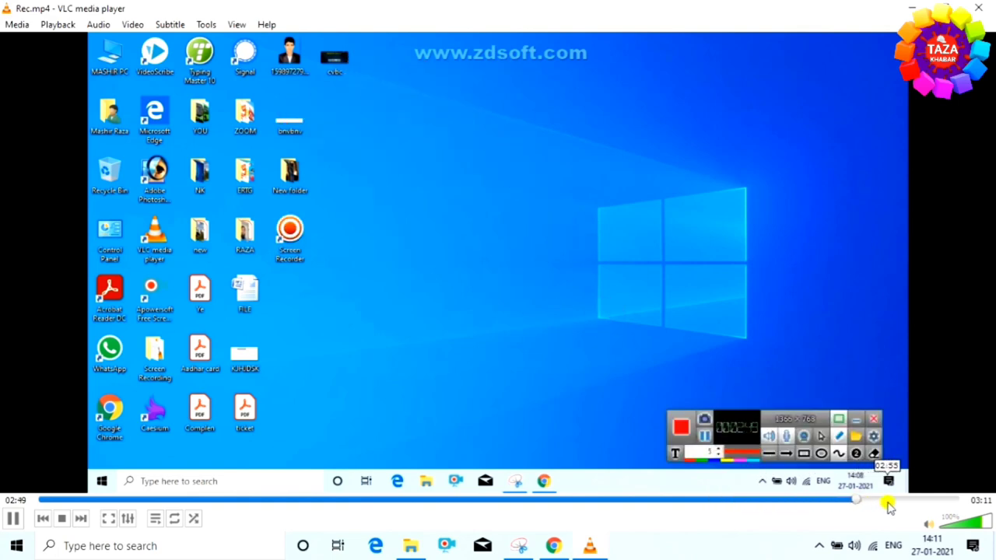
left_click(902, 502)
key("space")
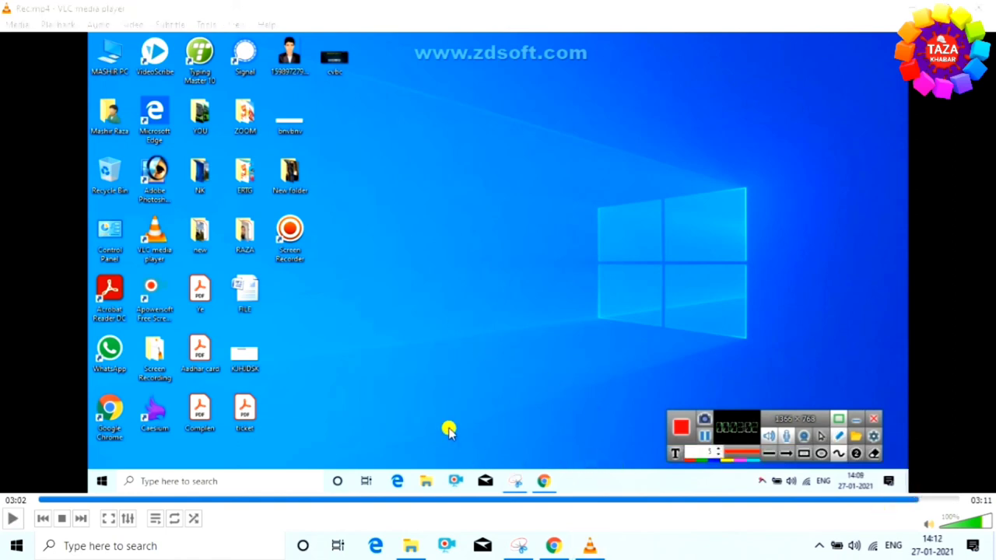
left_click(625, 80)
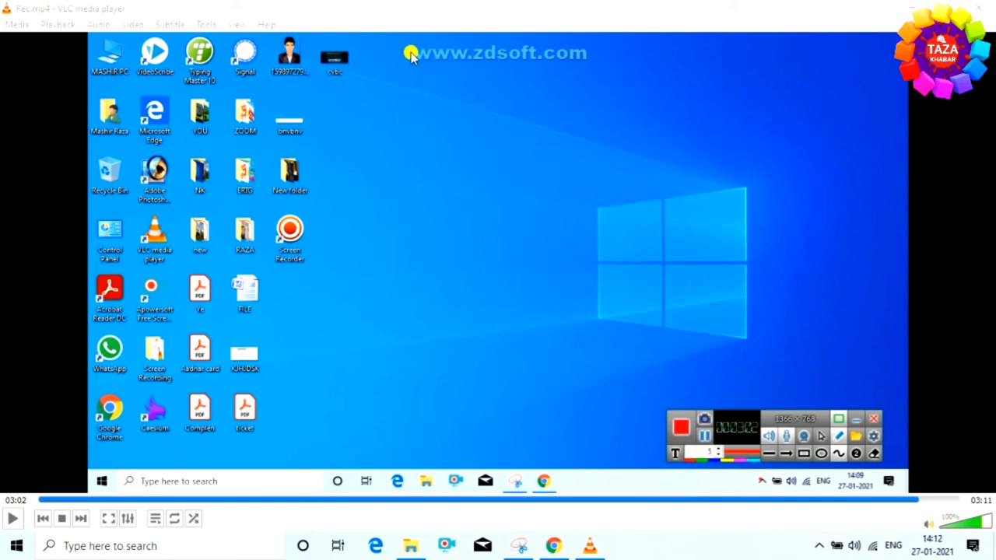